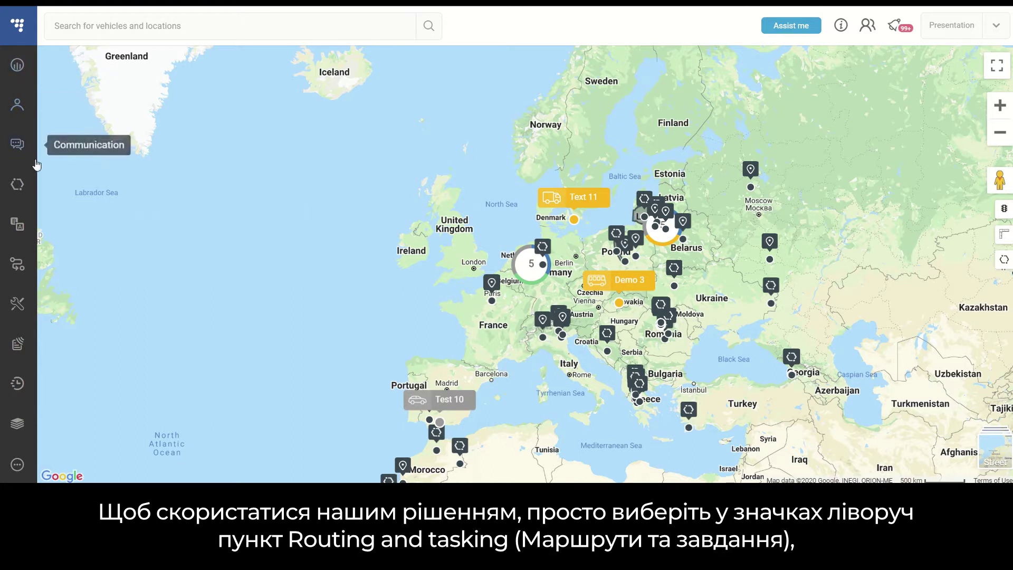
- Open the Routing & Tasks module and split its view between the map and the task list
click(23, 266)
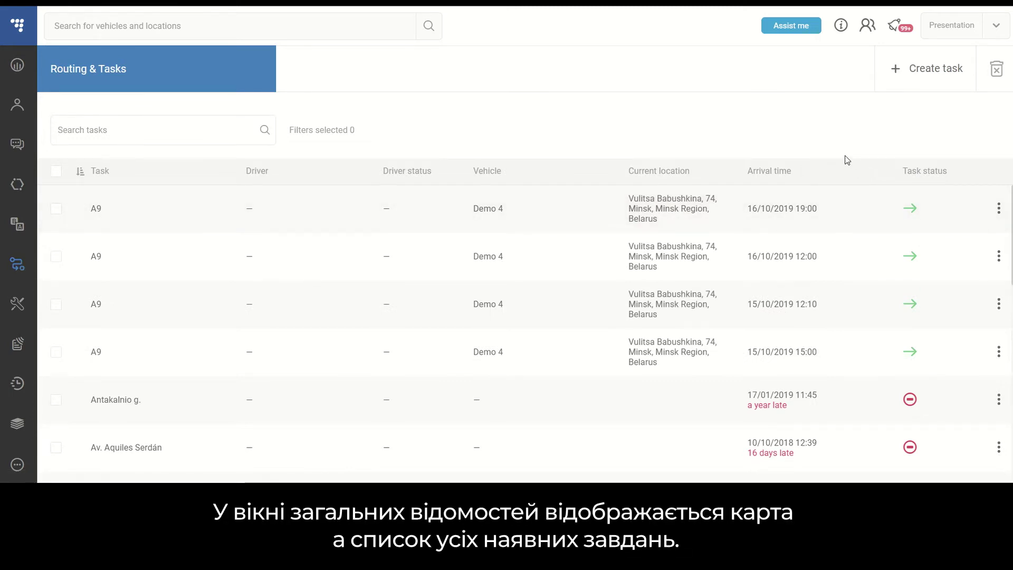
click(811, 94)
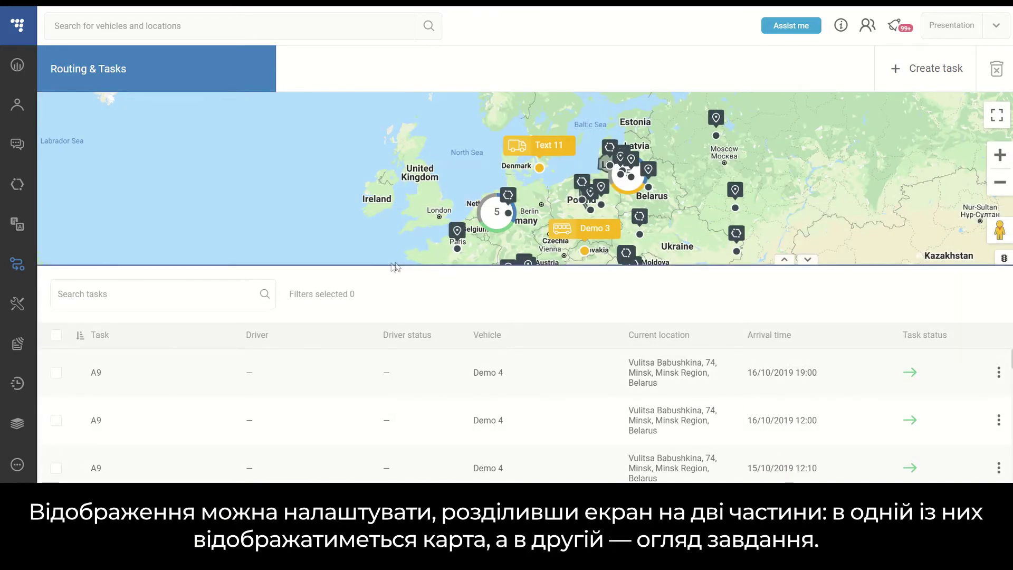
mouse_move(664, 265)
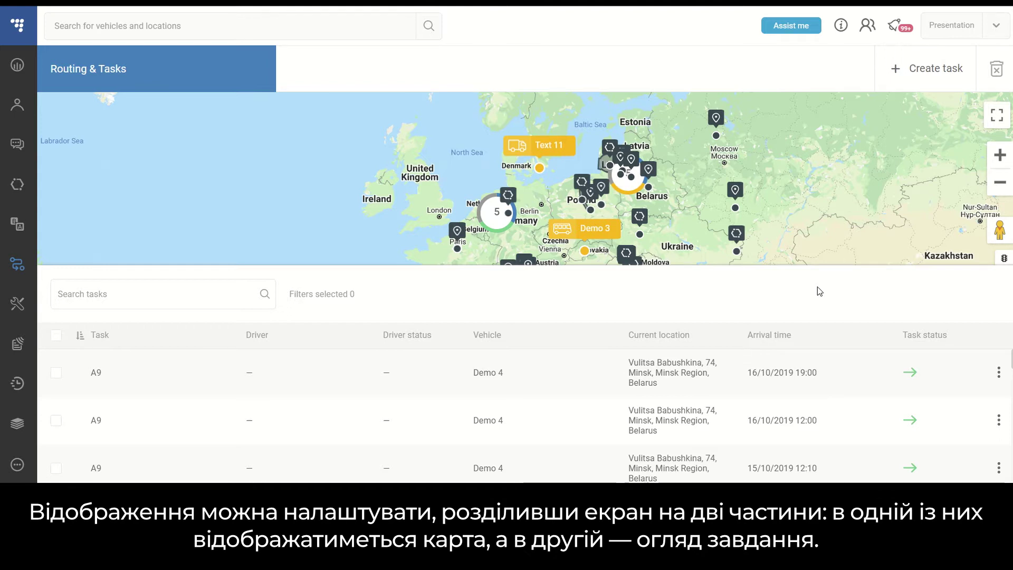
mouse_move(834, 266)
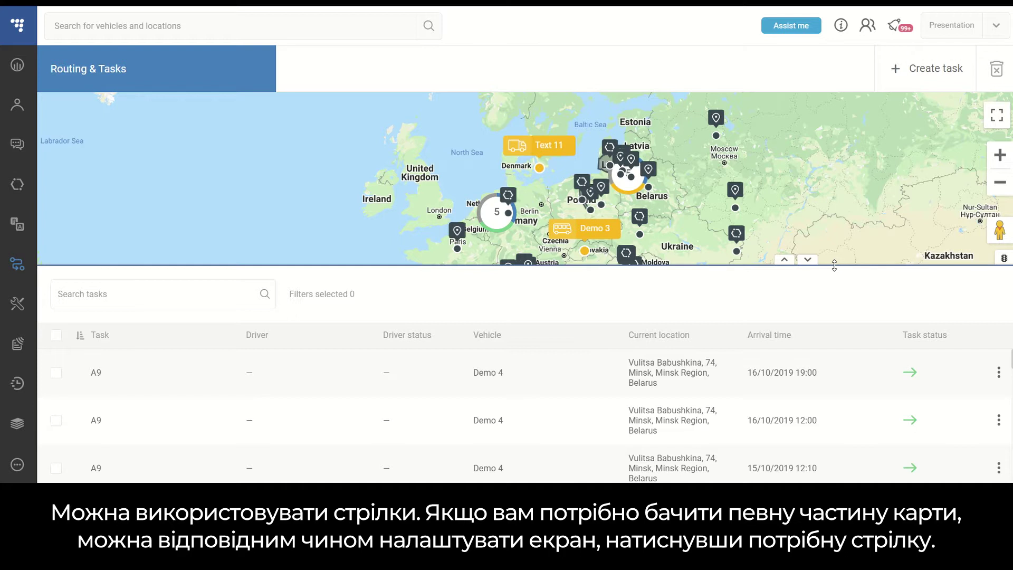
- Examine the fleet around Central Europe on the full-height map, and return to the full-height task list
click(806, 261)
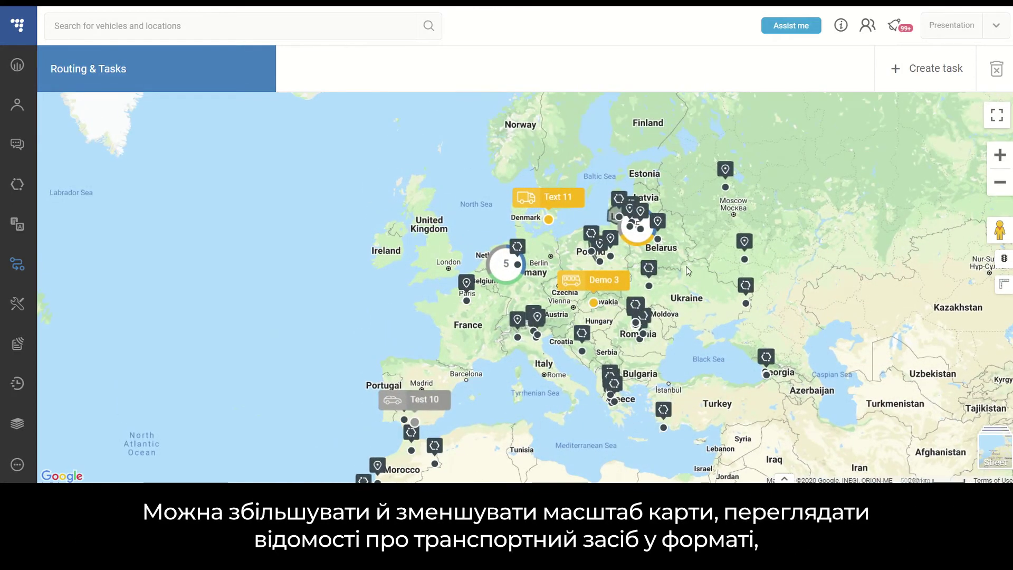
scroll(687, 270, up, 3)
drag(496, 299, 561, 237)
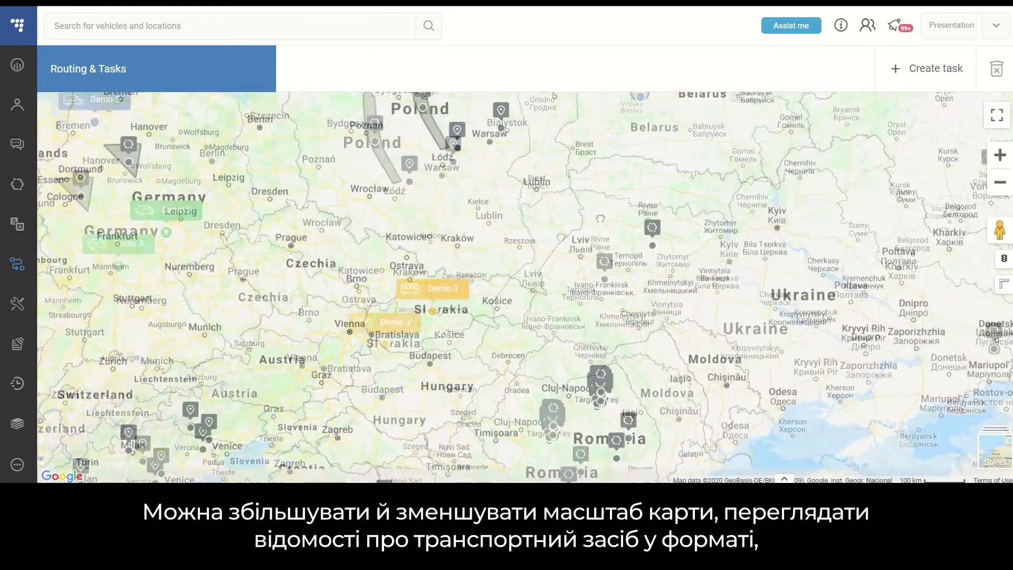
scroll(561, 237, down, 3)
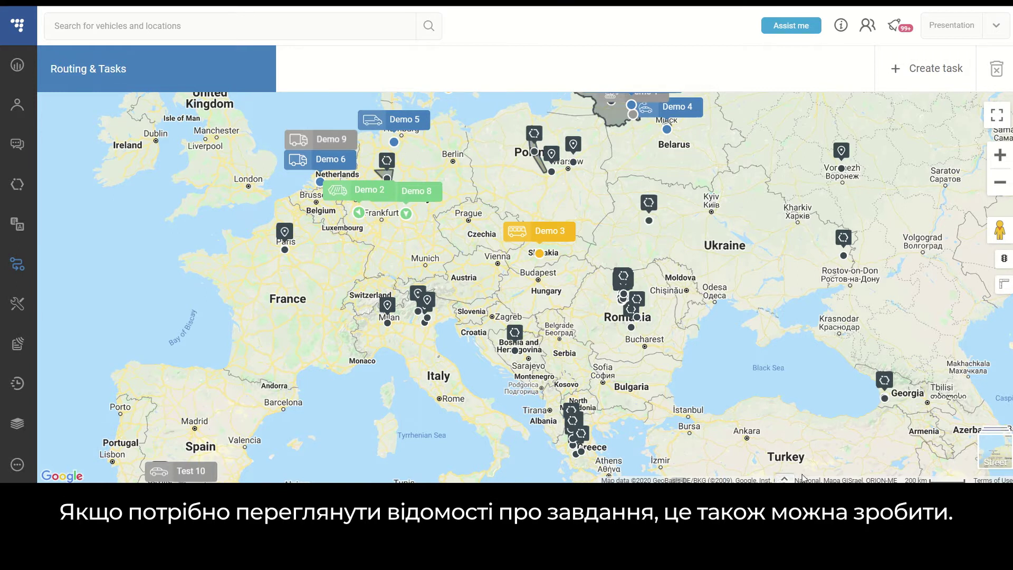
click(784, 478)
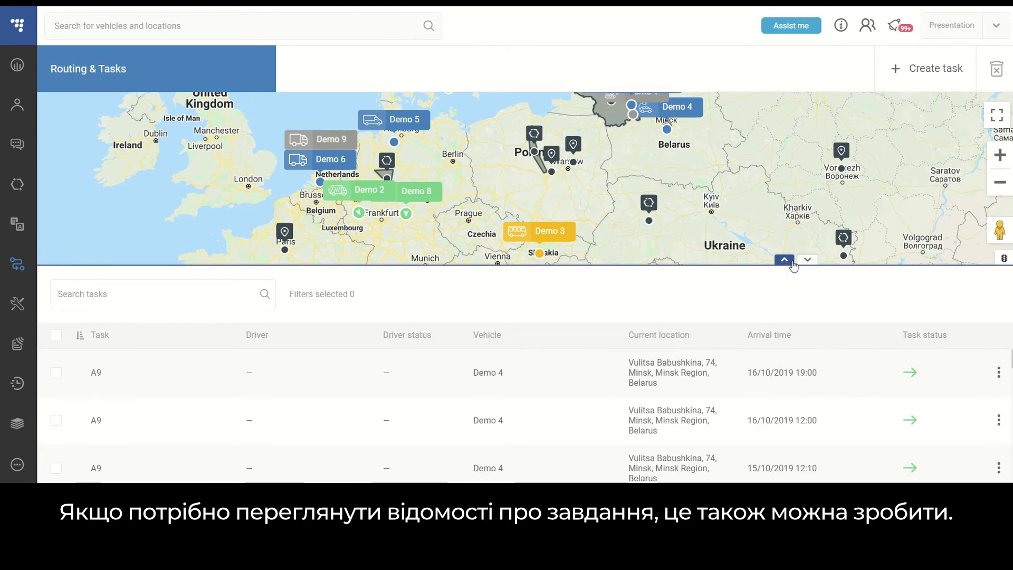
click(786, 261)
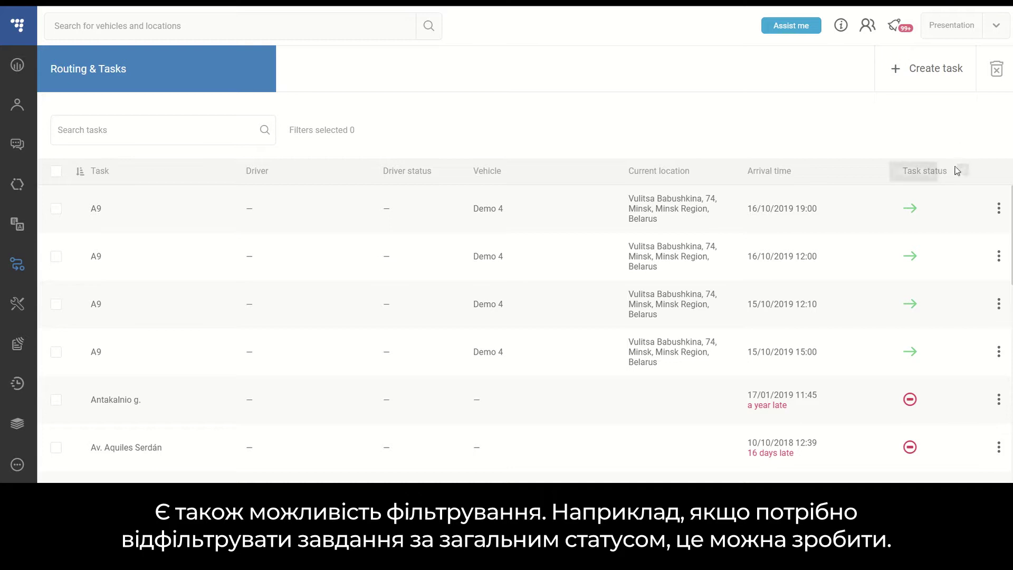
- Filter the task list by the In progress task status
click(963, 171)
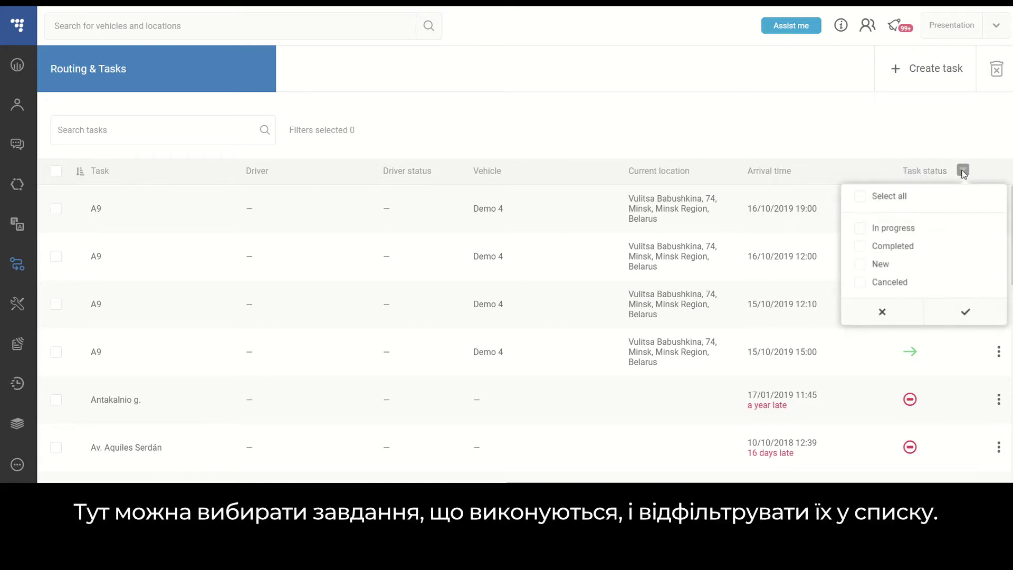
click(860, 228)
click(951, 316)
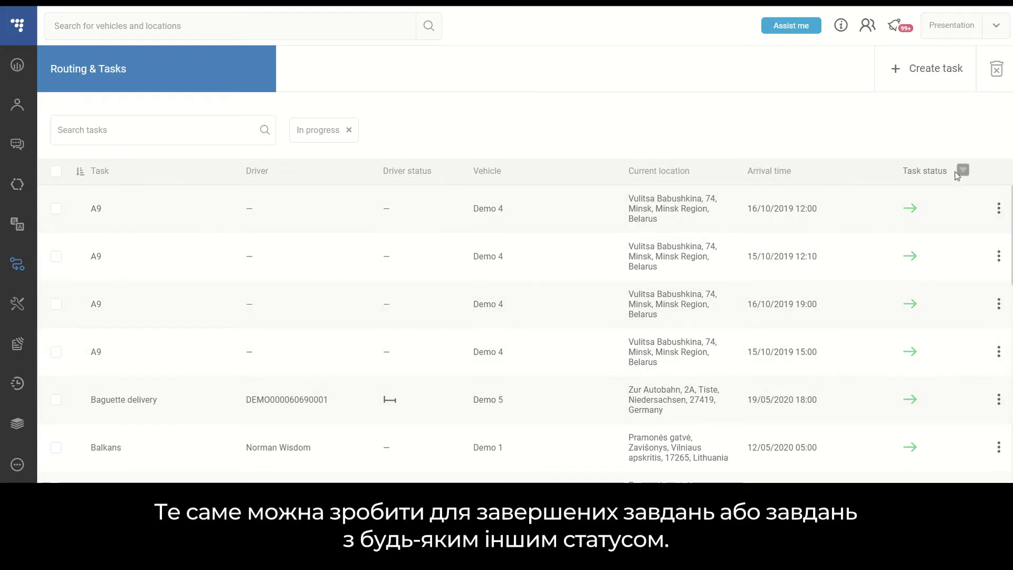
- Extend the task status filter to all statuses
click(963, 171)
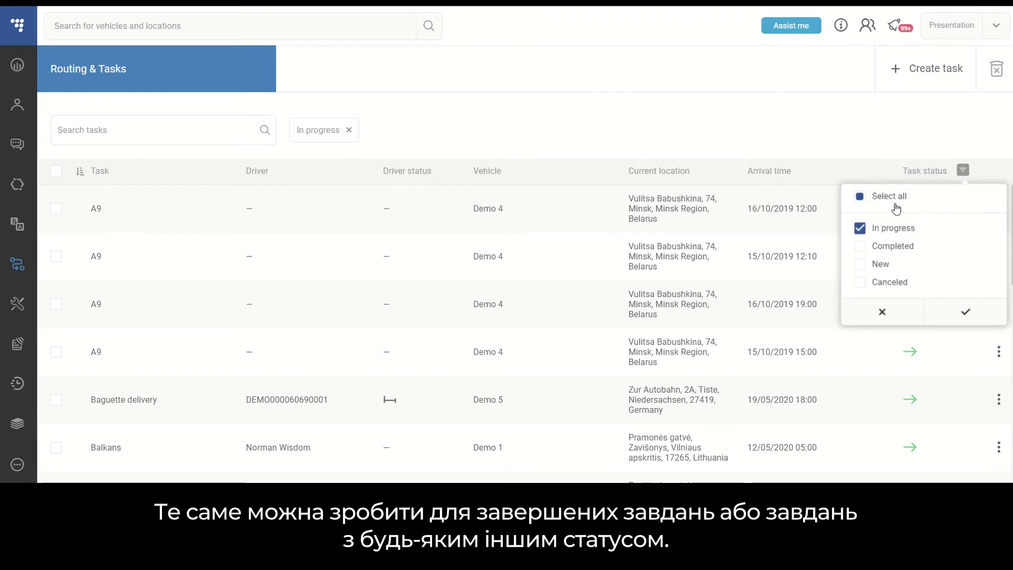
click(862, 198)
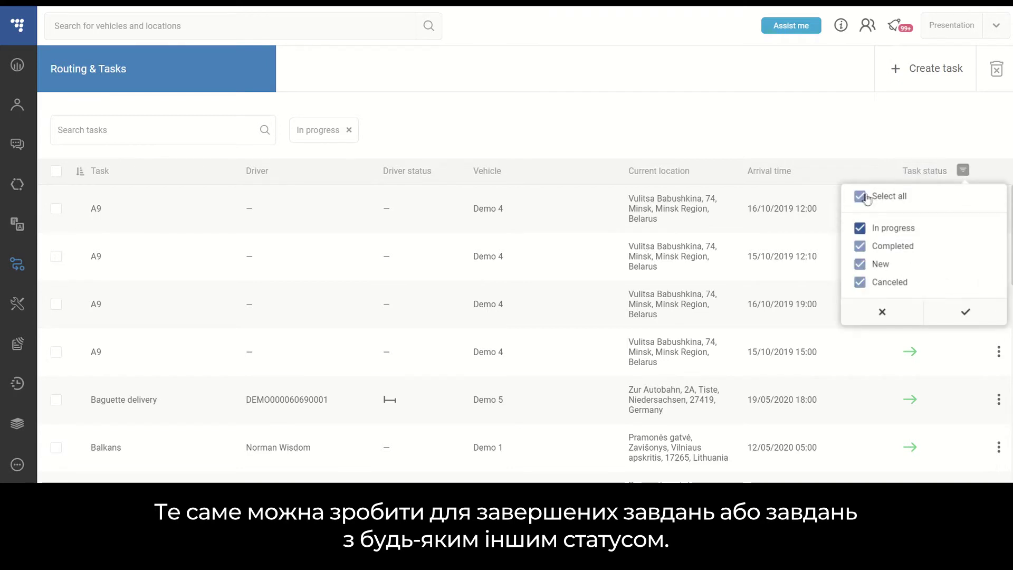
click(966, 312)
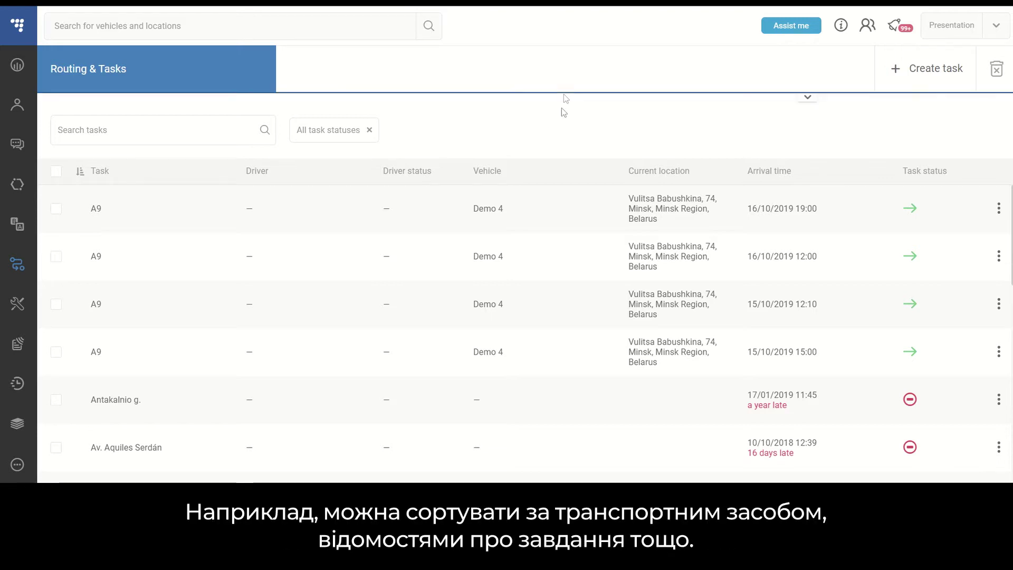
- Toggle the task name sort order both ways, and sort the list by vehicle with the Demo 1 tasks first
click(102, 180)
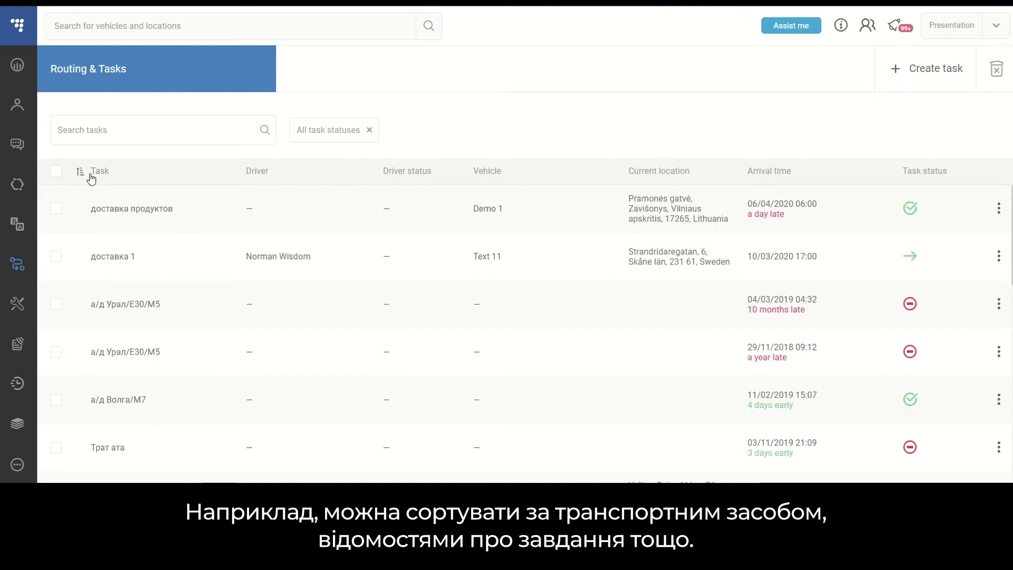
click(100, 177)
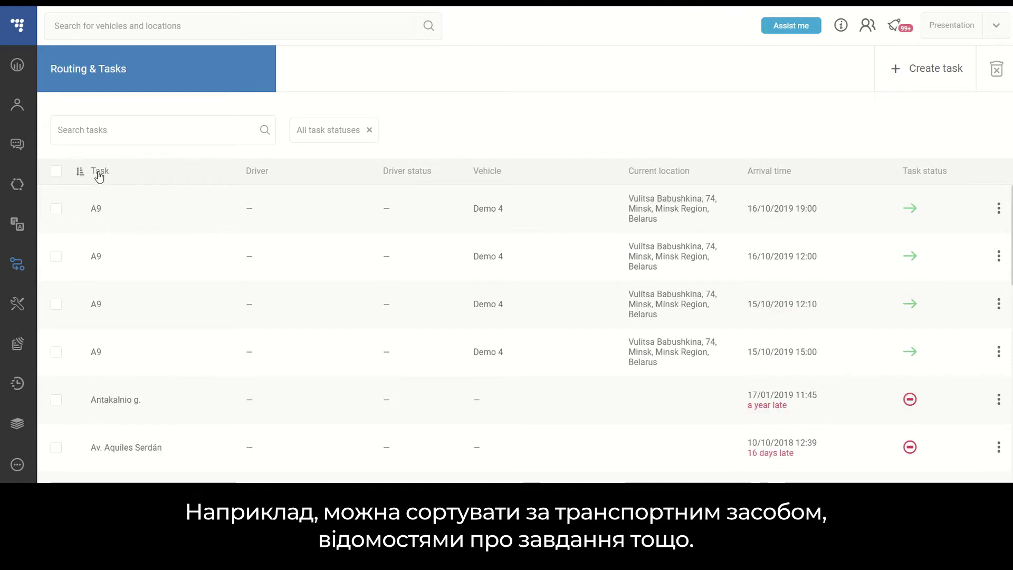
click(488, 172)
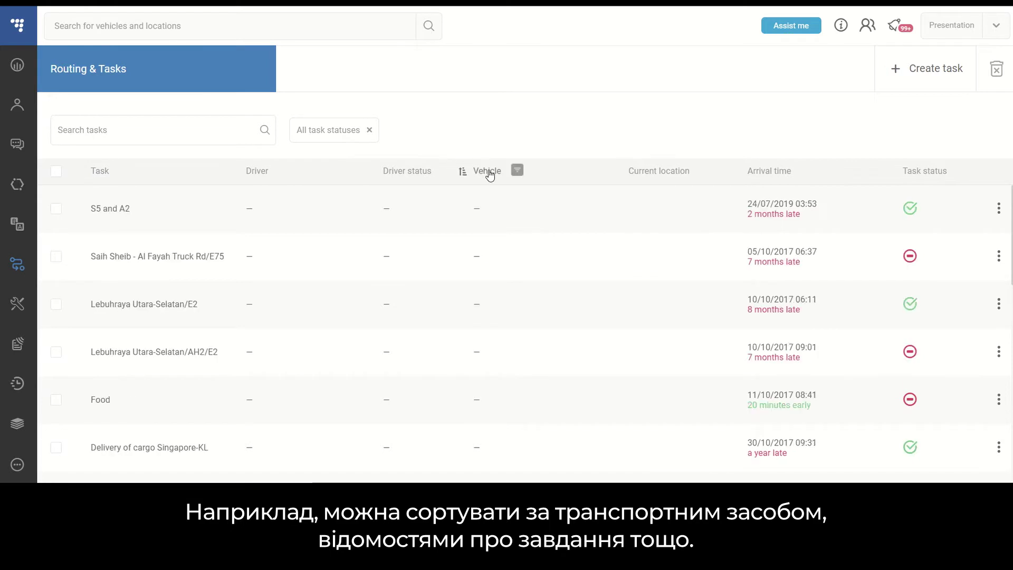
click(488, 172)
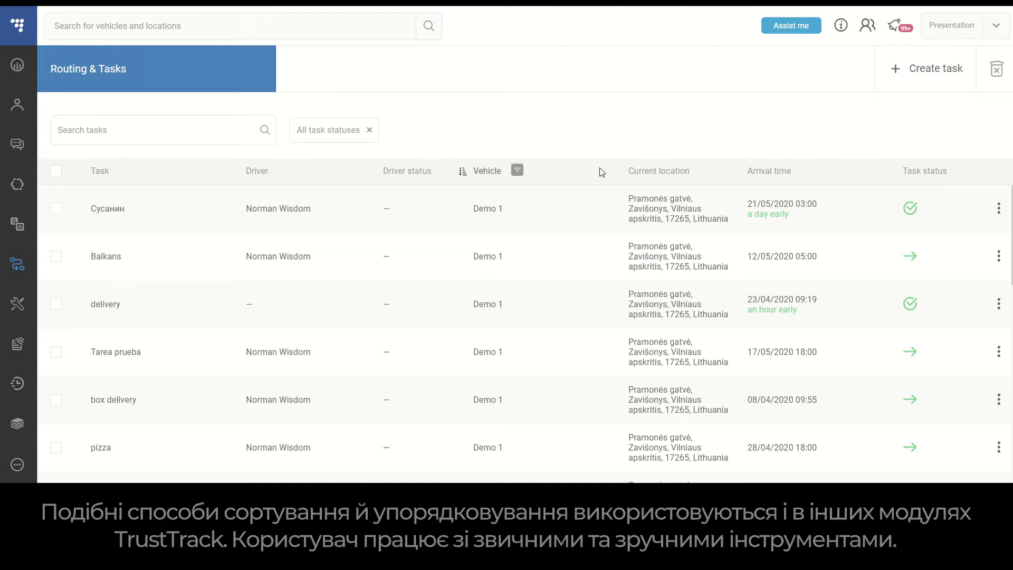
- View the task and waypoint information of the first task in the list, and close it
click(998, 209)
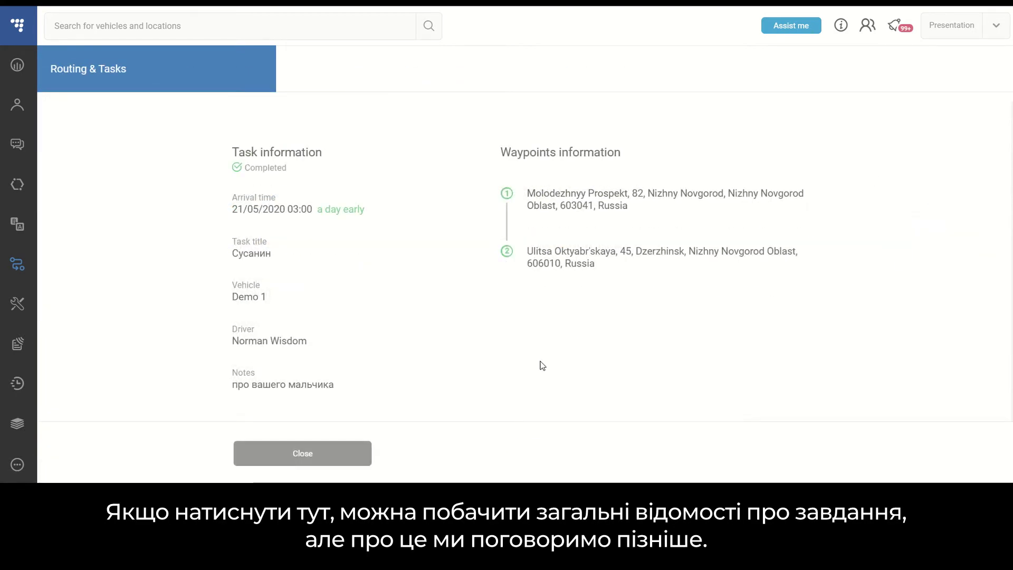
click(312, 457)
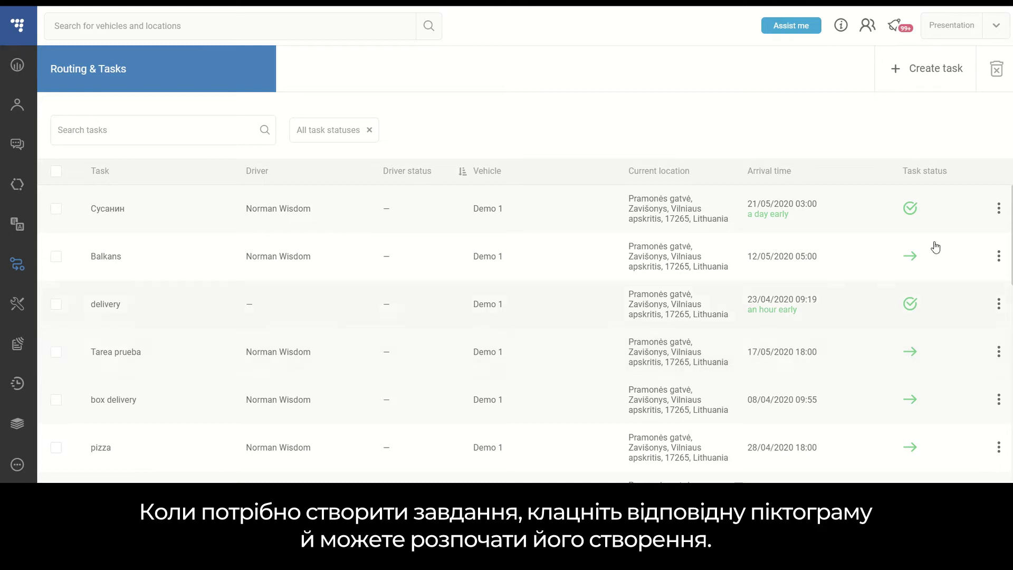
- Start creating a task and check the direction options for a map point in southern Germany, dismissing them without choosing one
click(944, 84)
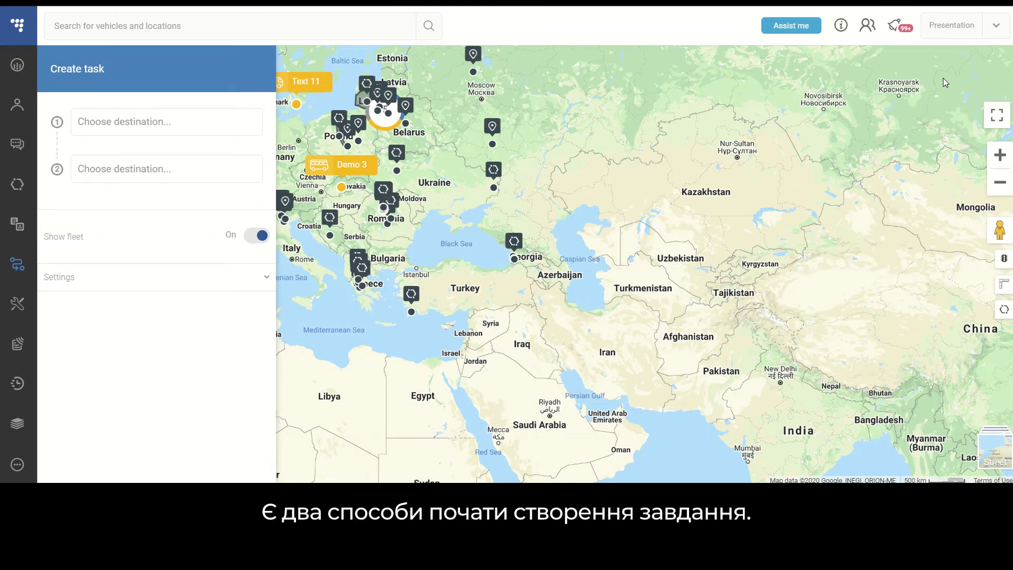
drag(488, 133, 669, 177)
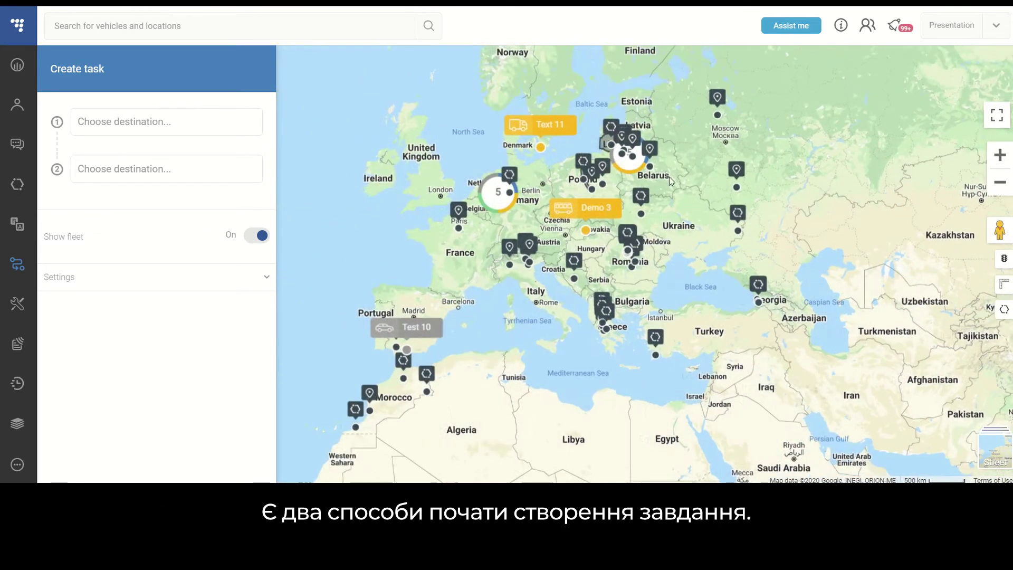
scroll(669, 176, up, 3)
mouse_move(505, 232)
scroll(505, 232, down, 2)
drag(385, 248, 632, 237)
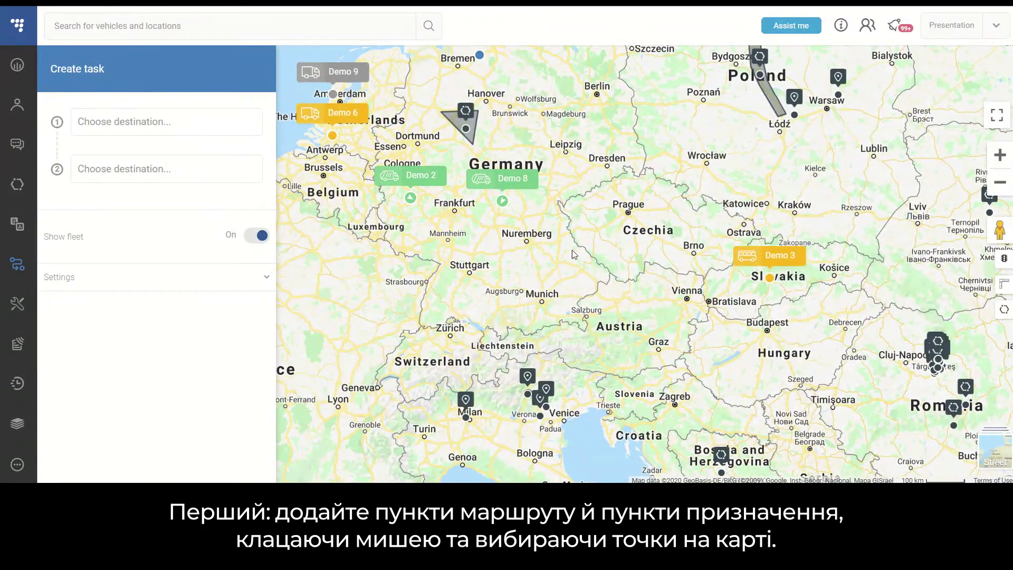
click(500, 265)
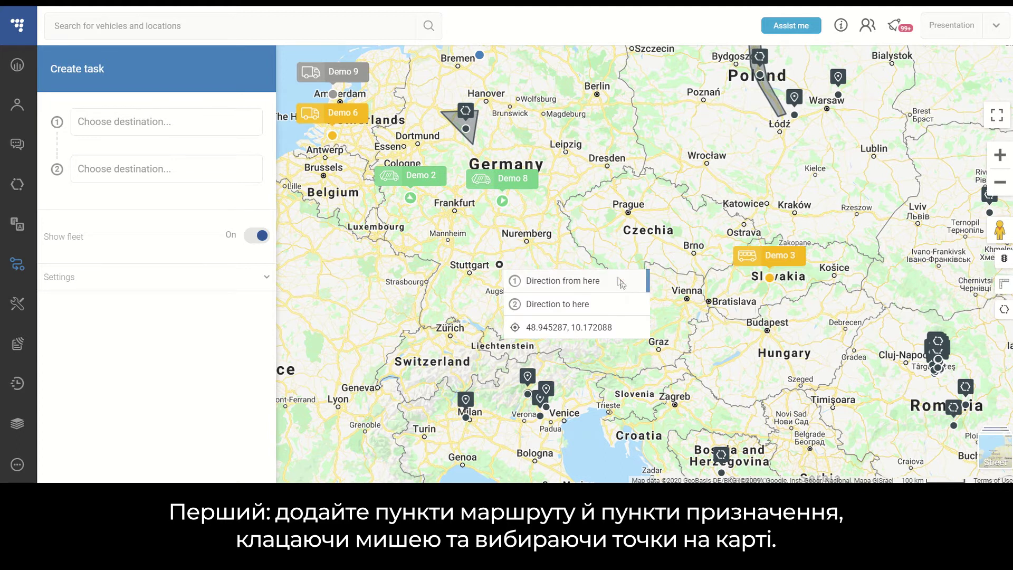
click(530, 252)
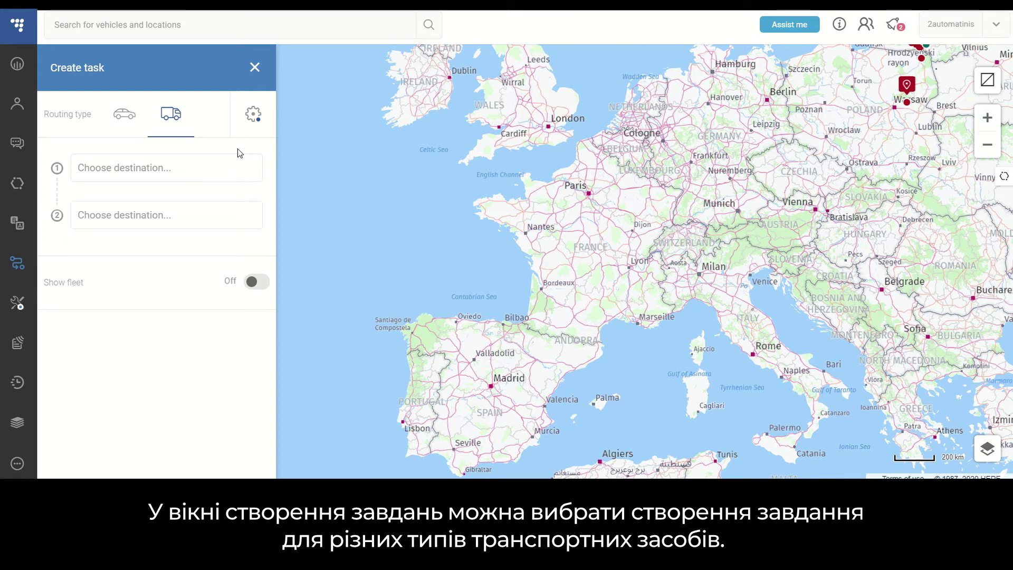
- Switch the routing type to Light commercial vehicle and back to the truck type
click(124, 121)
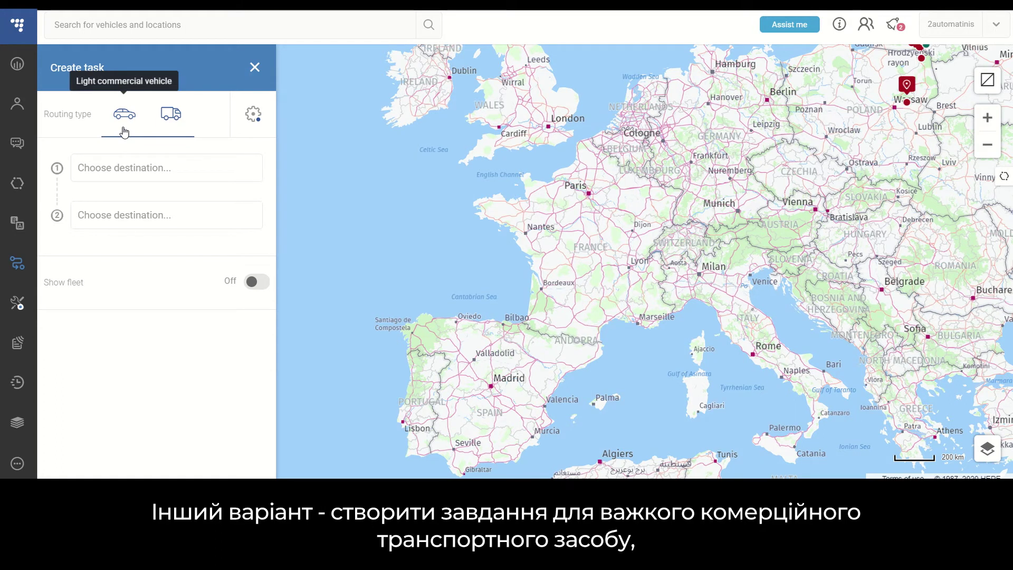
click(174, 129)
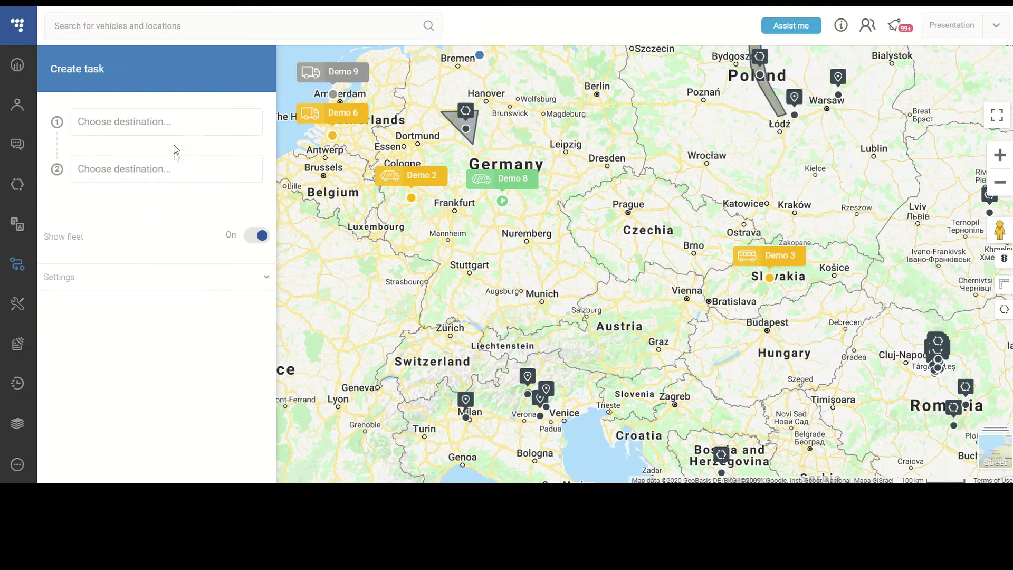
- Set the route's starting point to Hamburg, Hamburg, Germany and its destination to Milan, Lombardy, Italy
click(175, 123)
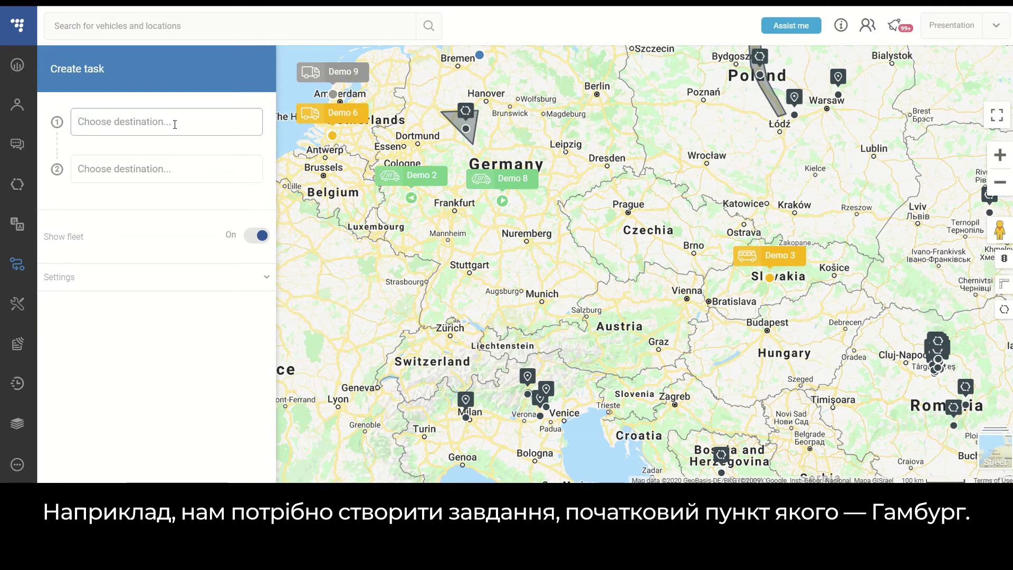
text(Hamburg)
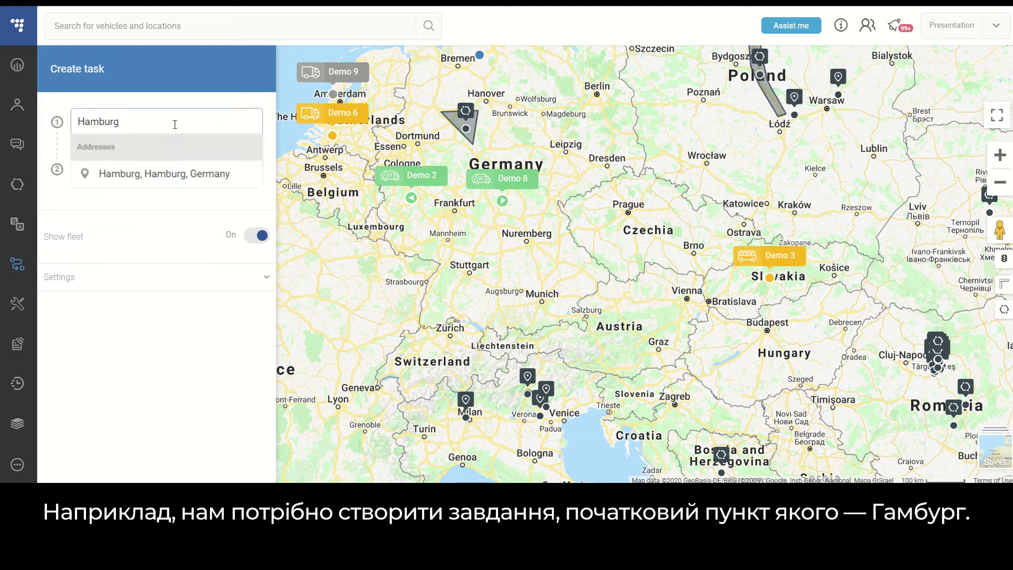
click(187, 176)
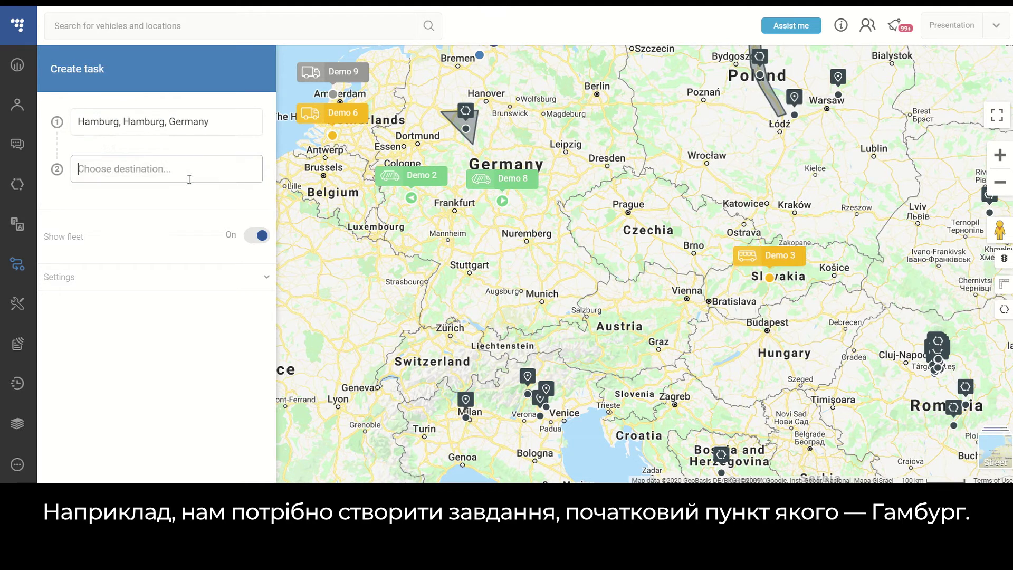
text(Milan)
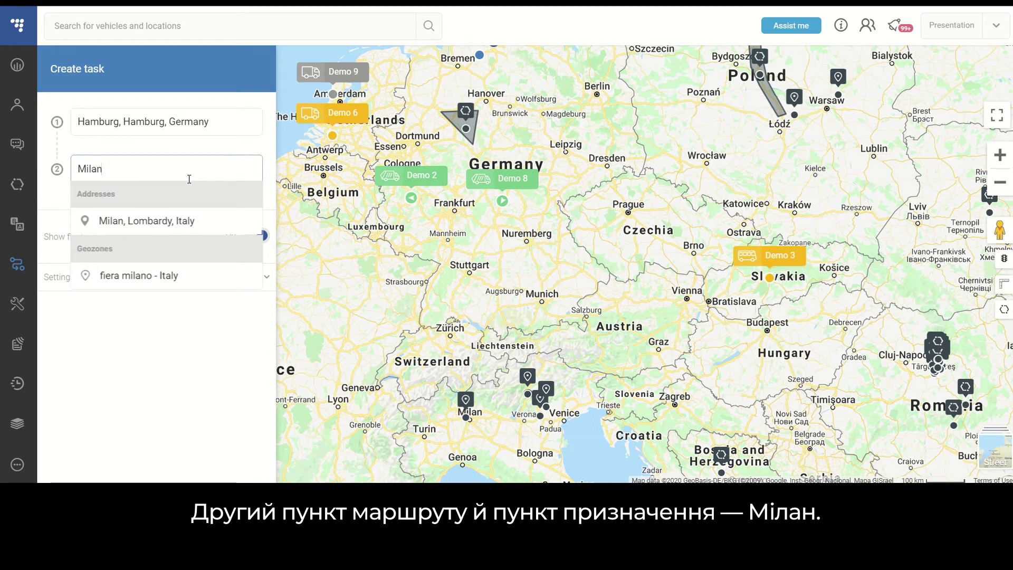
click(191, 221)
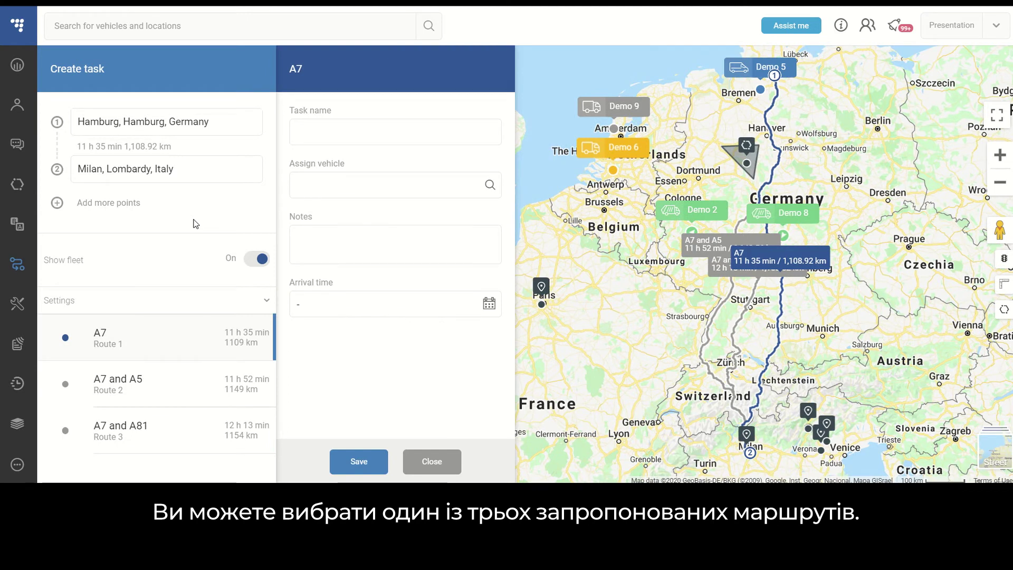
- Compare the suggested alternatives on the map by selecting the A7 and A5 route, followed by the A7 and A81 route
click(716, 320)
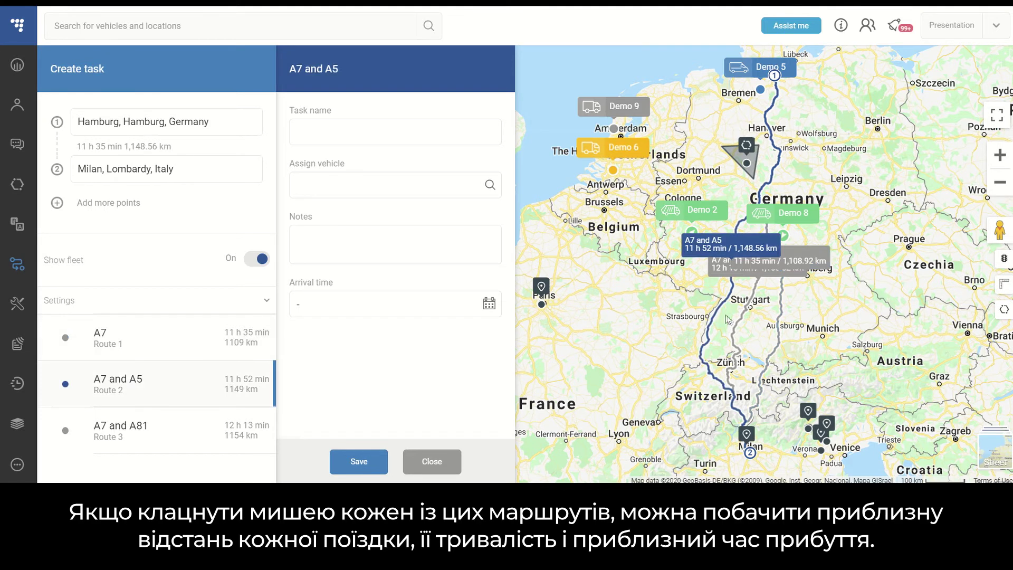
click(741, 324)
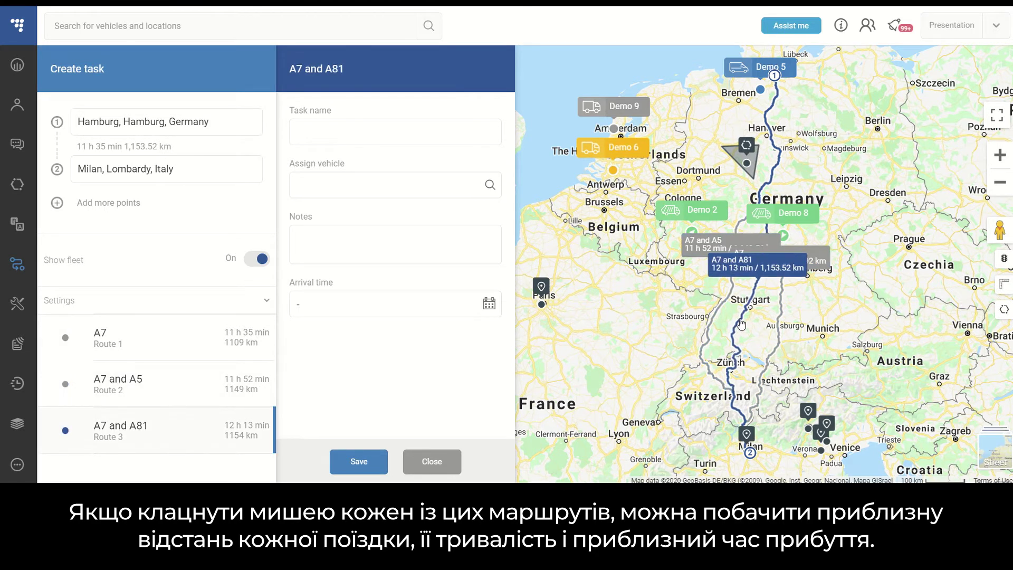
click(745, 272)
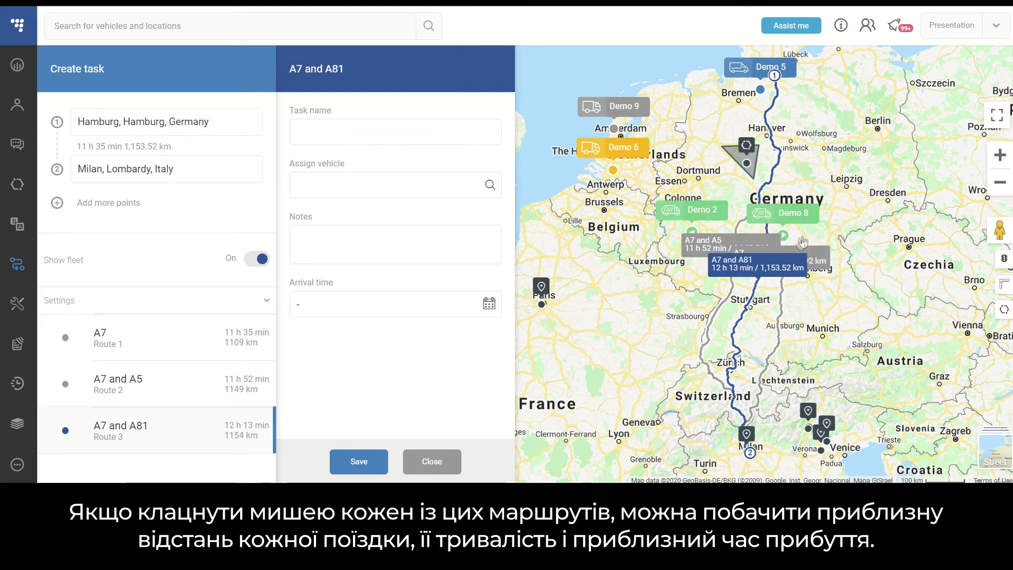
- Select the A7 and A5 route and reroute it on the map through the area around Kaiserslautern
mouse_move(761, 264)
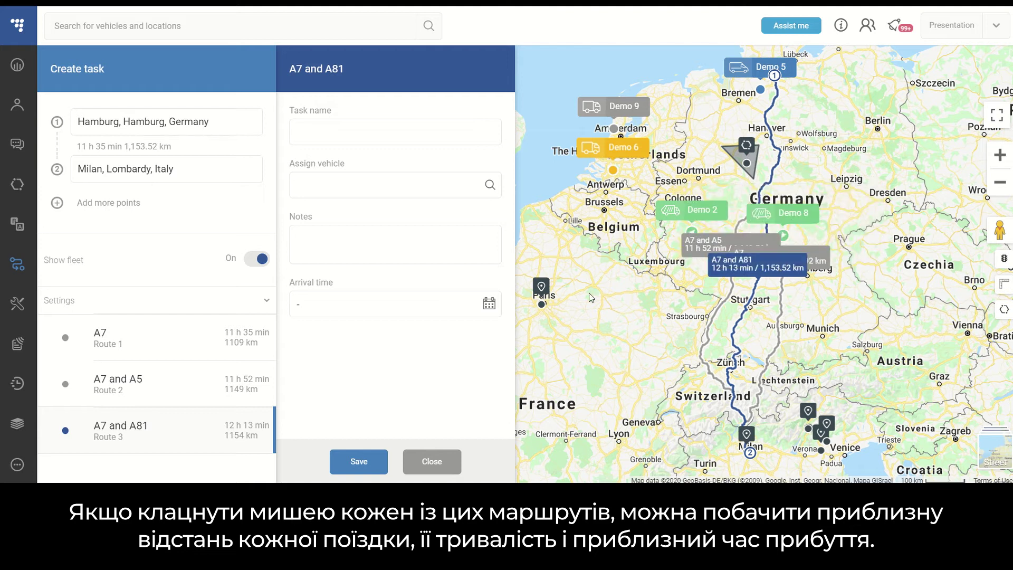
click(717, 316)
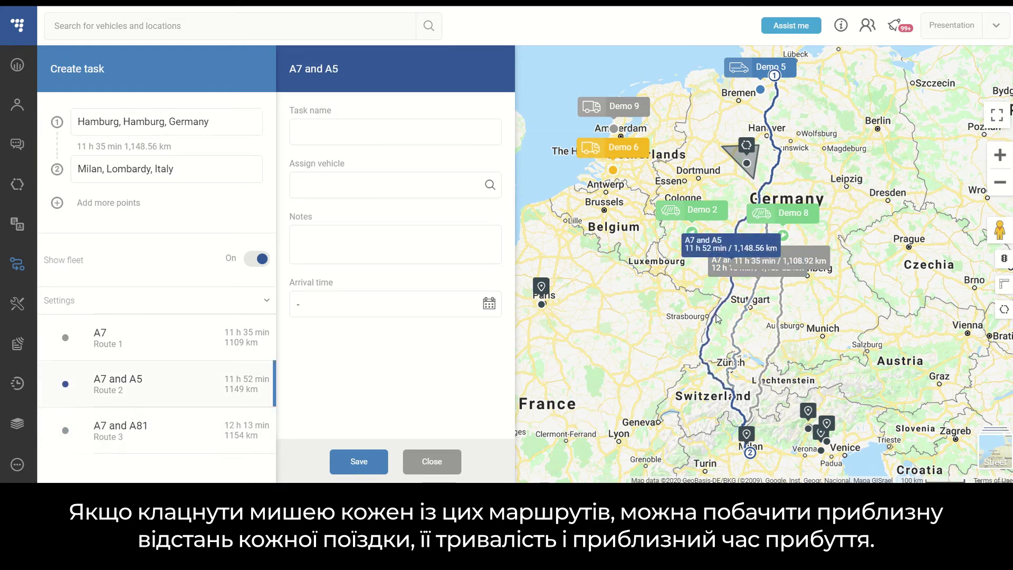
mouse_move(693, 266)
scroll(691, 300, up, 3)
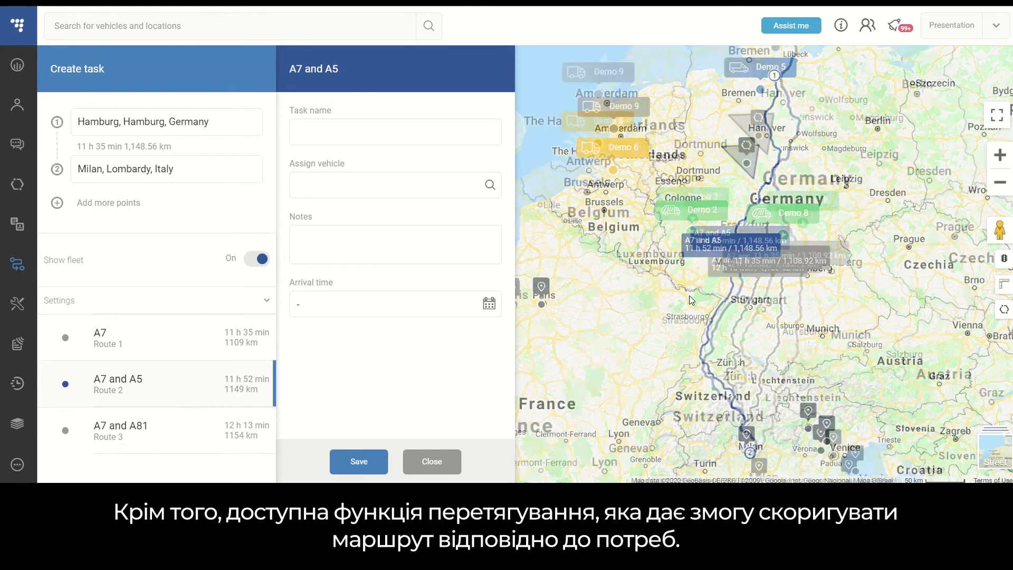
mouse_move(856, 280)
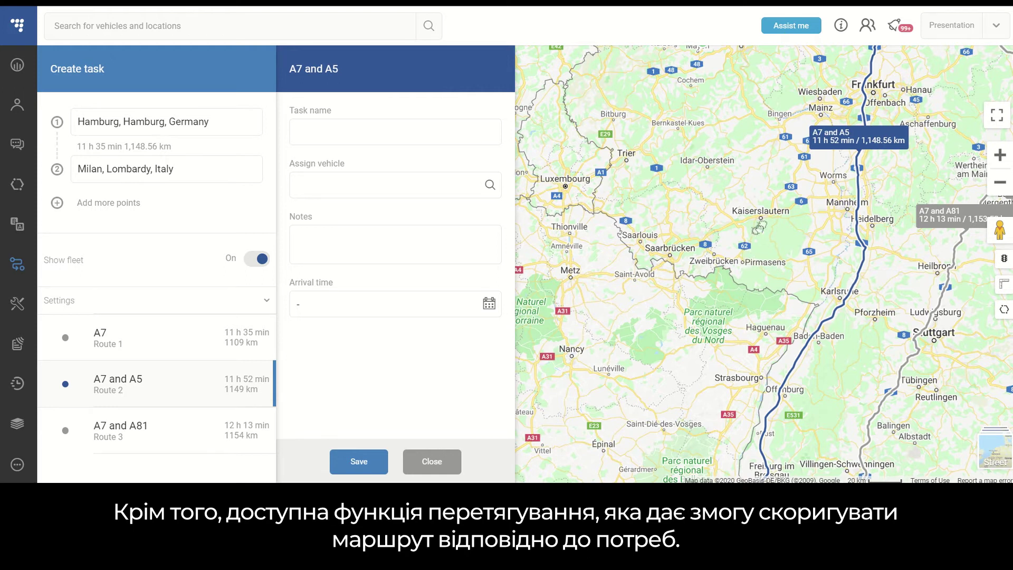
drag(761, 220, 761, 221)
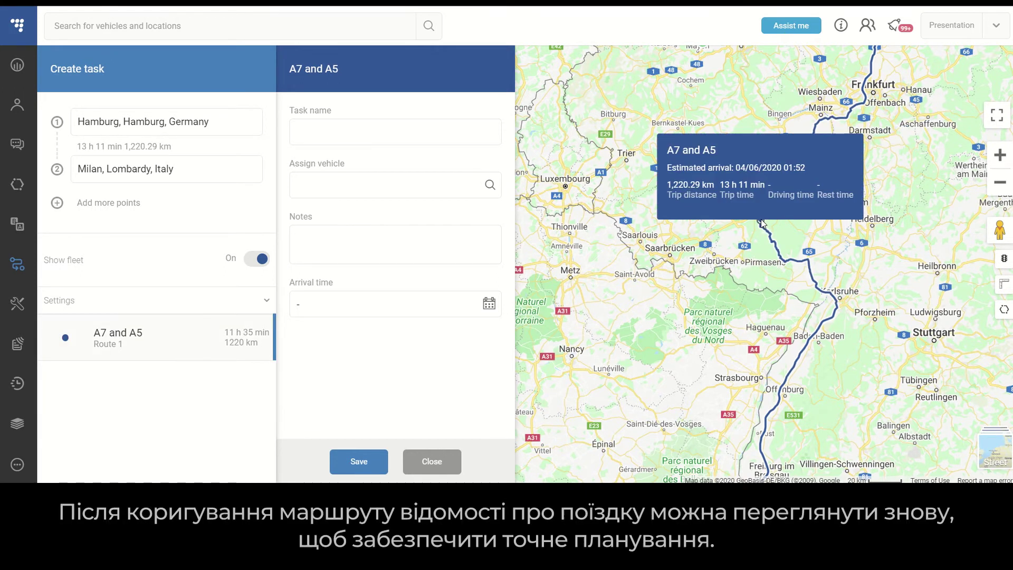
- Review the adjusted A7 and A5 route's trip details and its course on the map
click(747, 213)
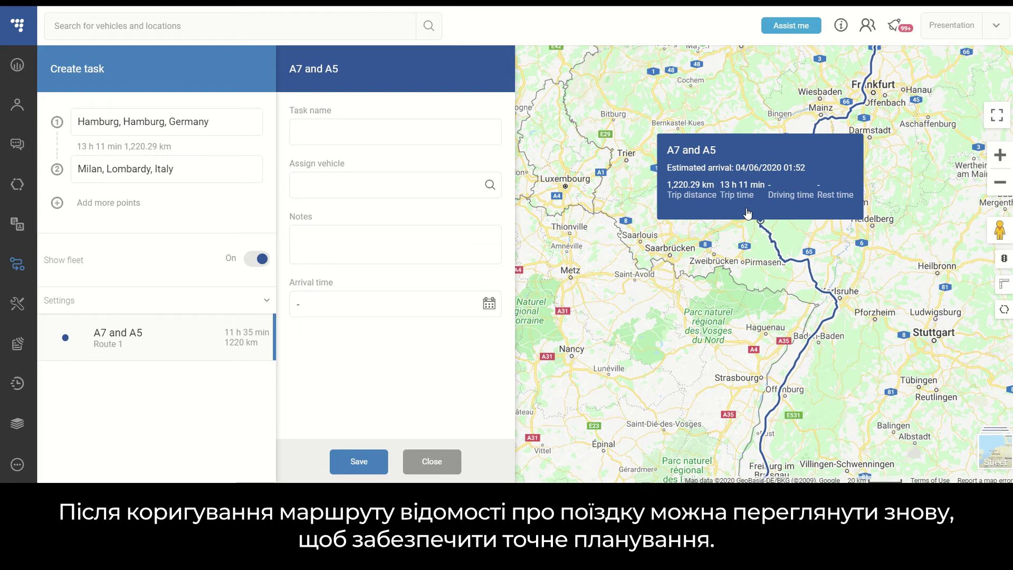
scroll(747, 211, down, 2)
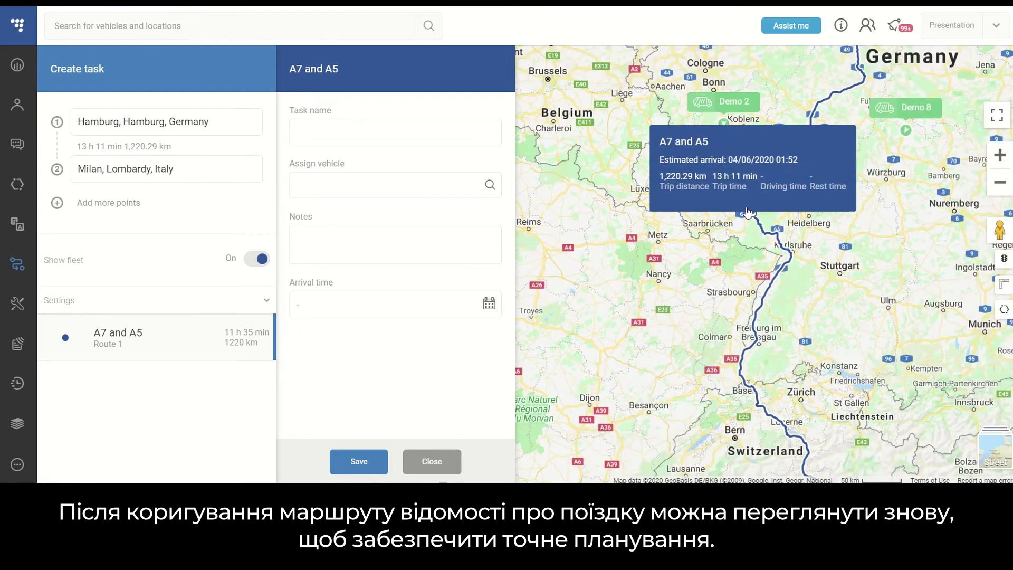
scroll(748, 211, down, 1)
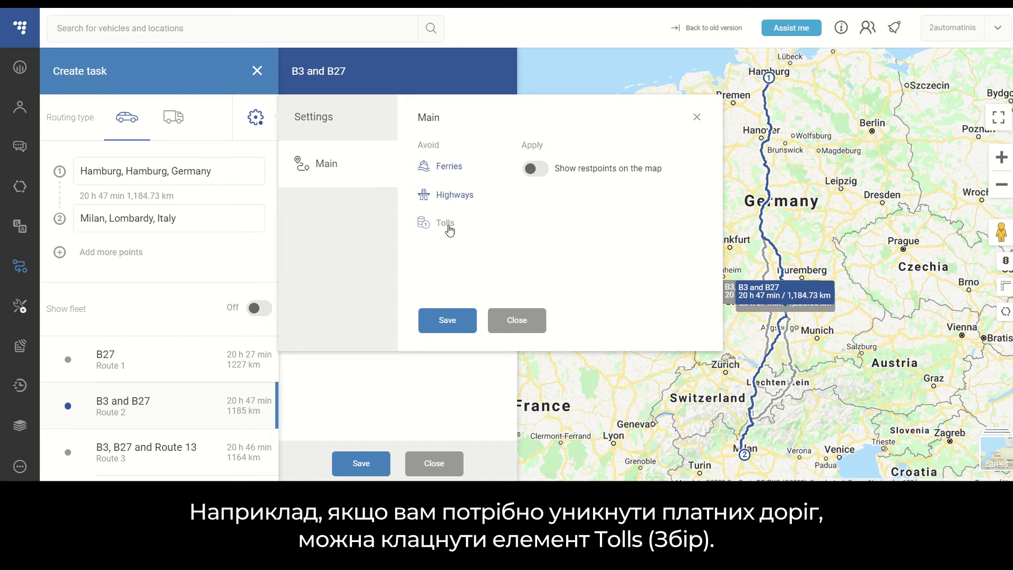
- Save the routing settings with tolls avoided and name the task "Hamburg - Milan"
click(455, 326)
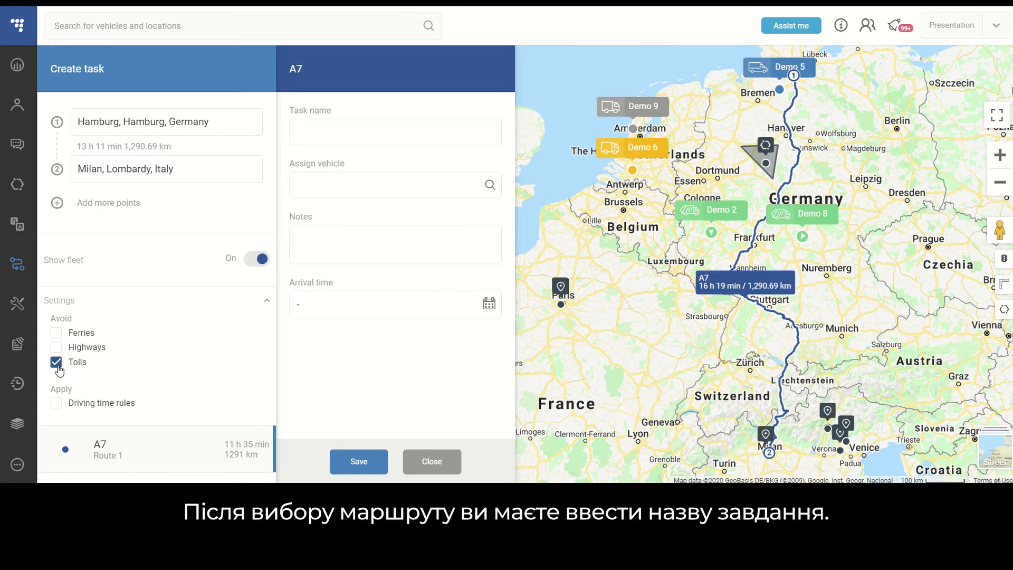
click(297, 131)
text(Hamburg - Milan)
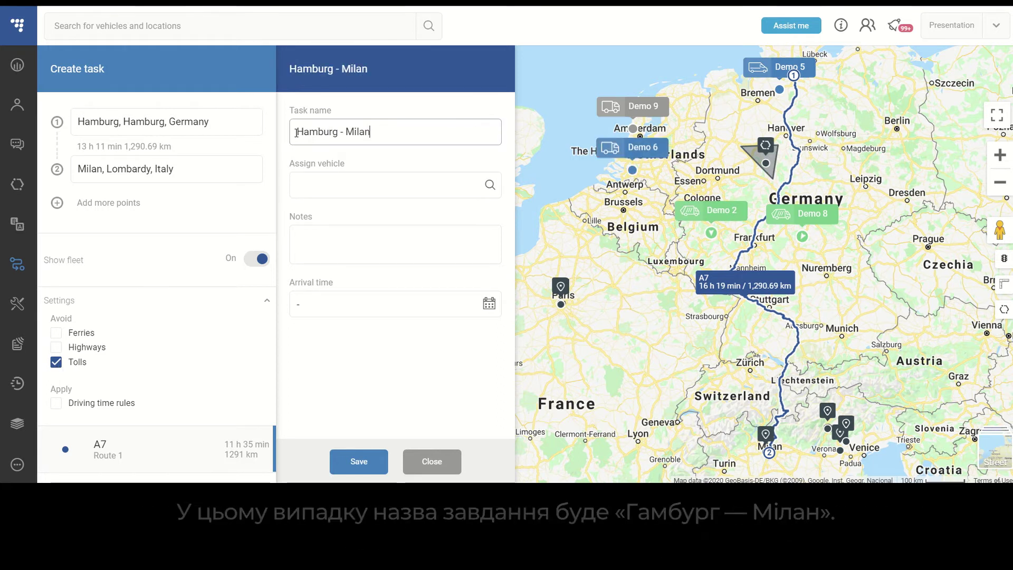
- Check the list of assignable vehicles without choosing one, and add the note "Test task" to the task
click(389, 188)
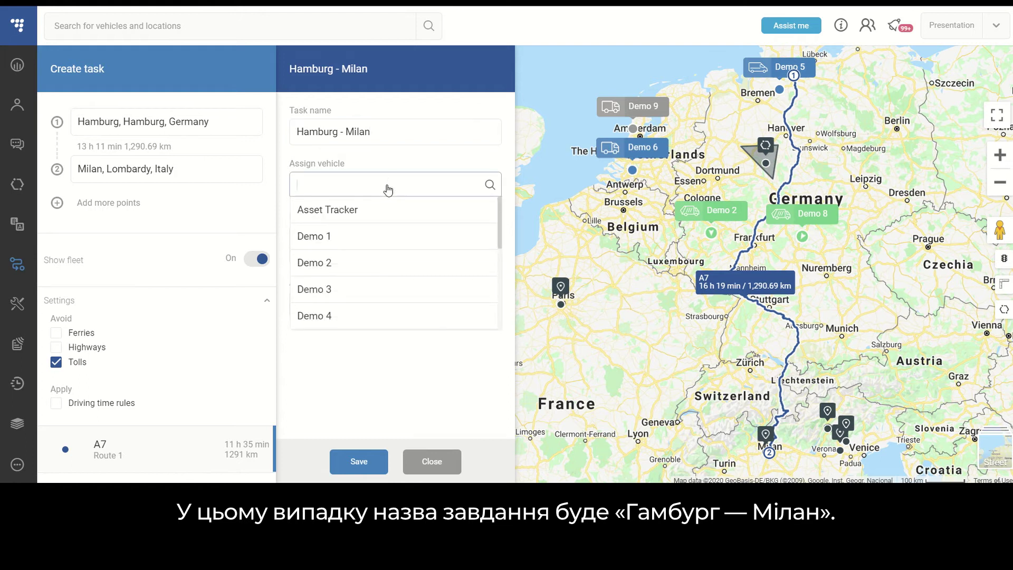
click(464, 156)
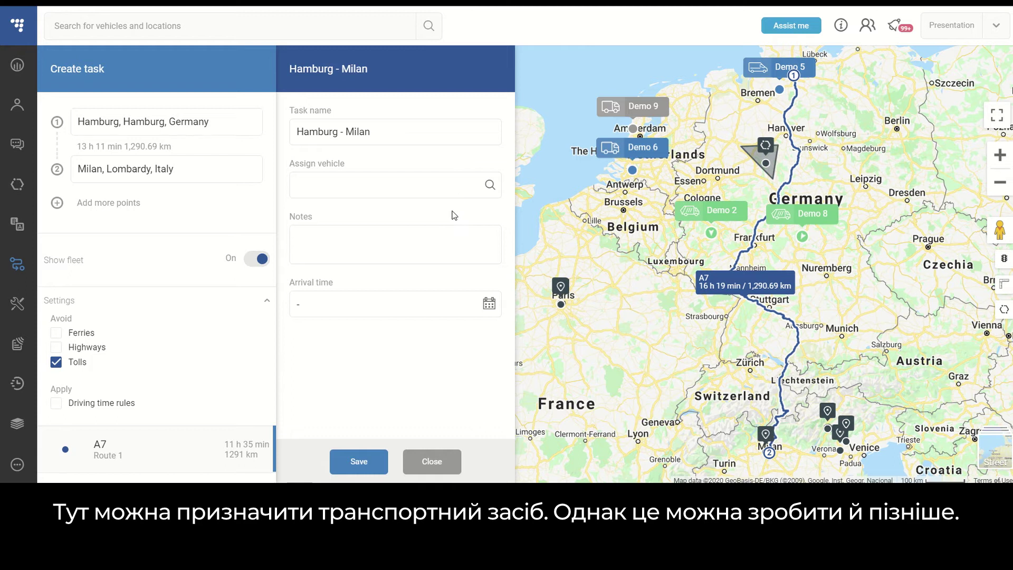
click(425, 240)
text(Test task)
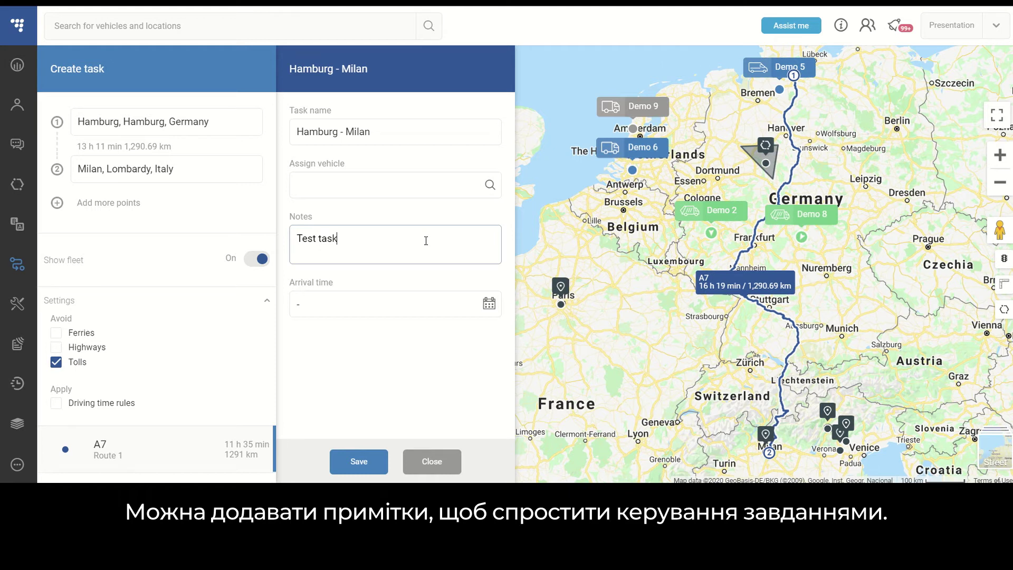
- Set the task's arrival time to 8 June 2020 at 12:00
click(493, 306)
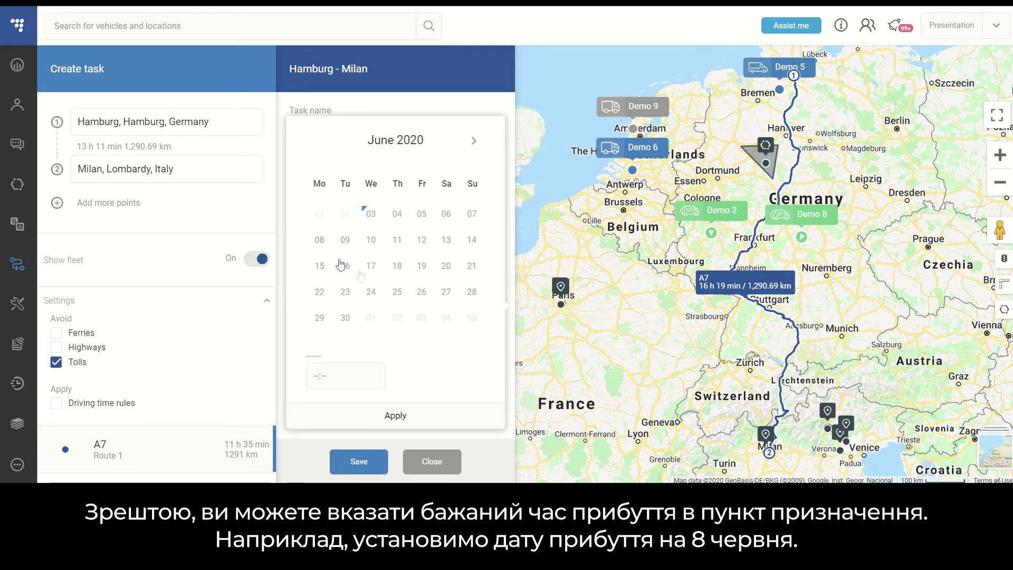
click(320, 242)
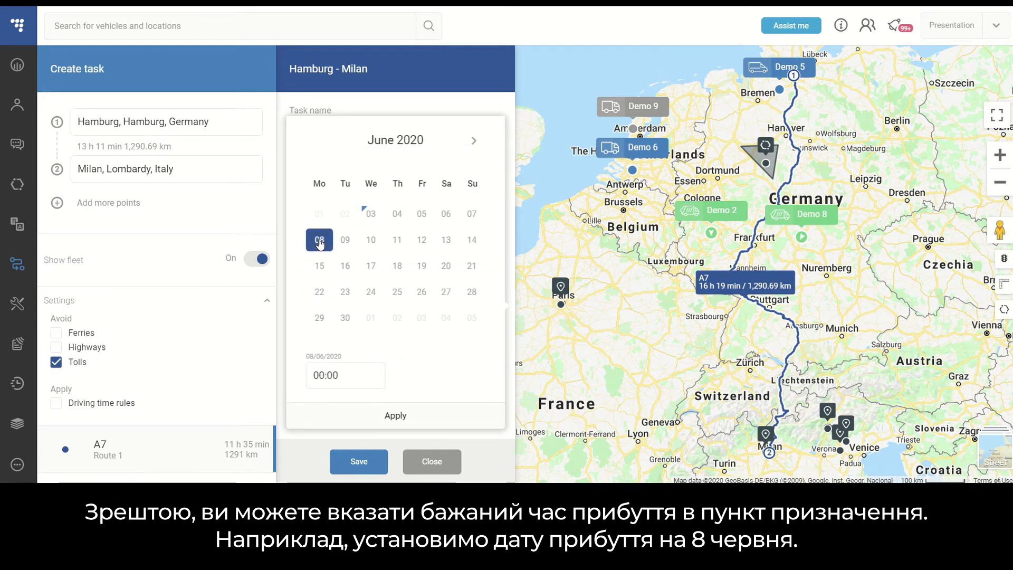
click(326, 376)
text(12)
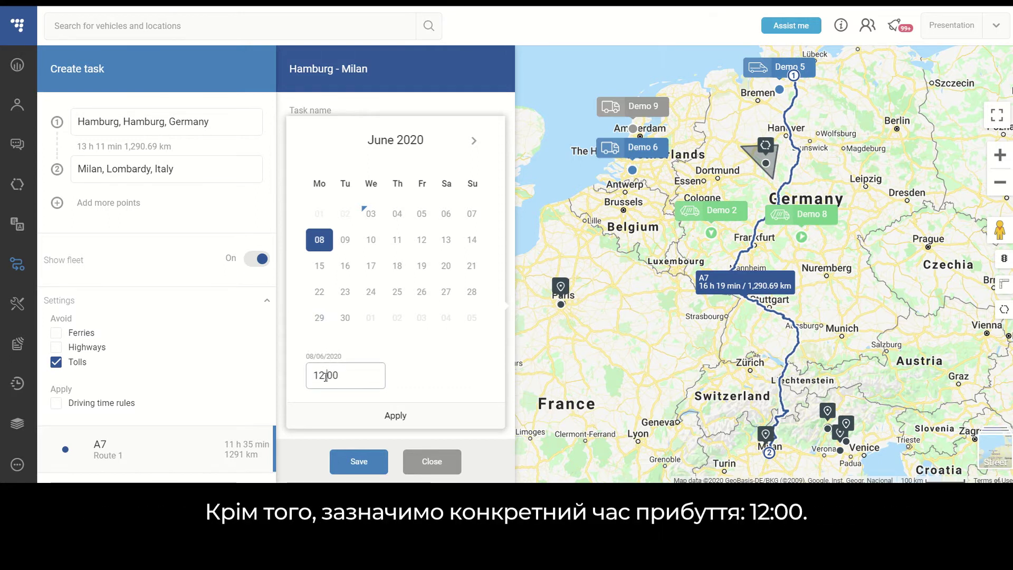
click(397, 416)
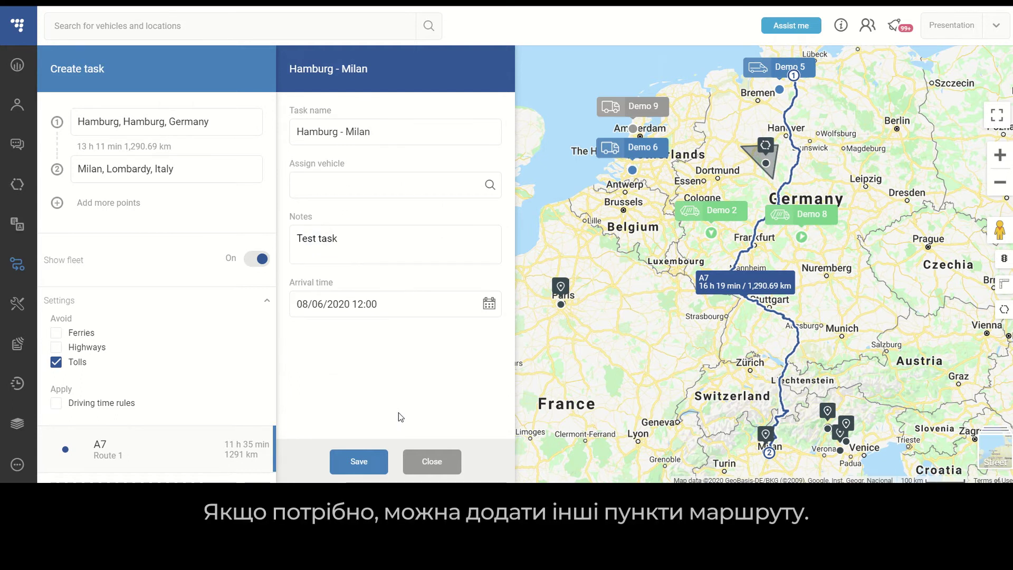
- Add Prague, Prague, Czechia as the third point of the route
click(57, 204)
click(108, 206)
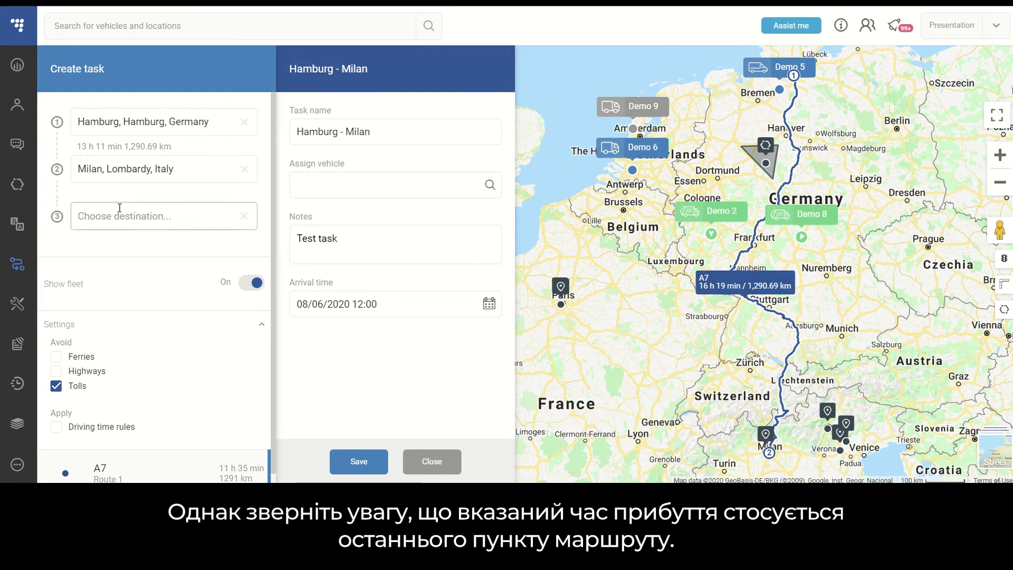
text(P)
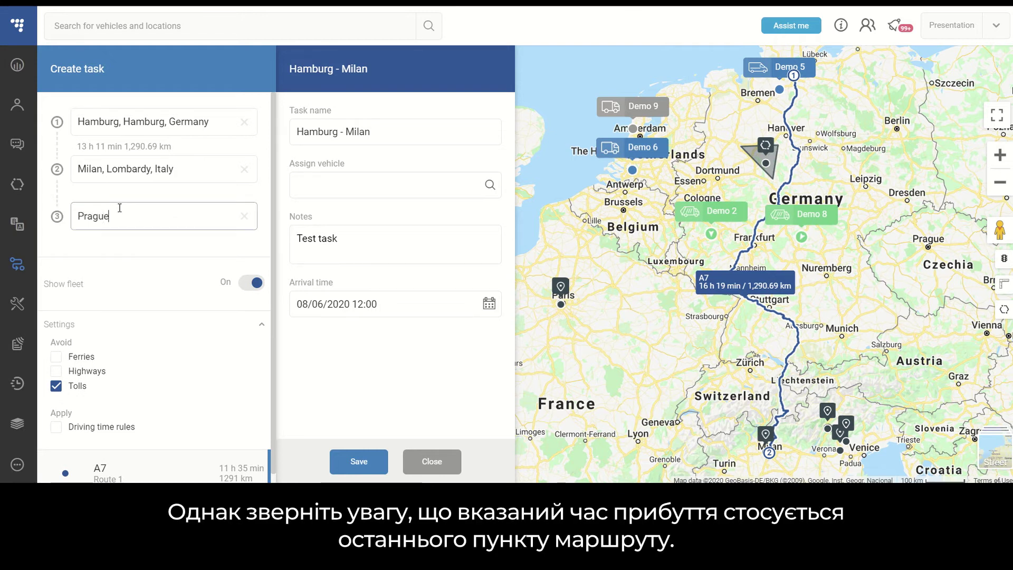
text(rague)
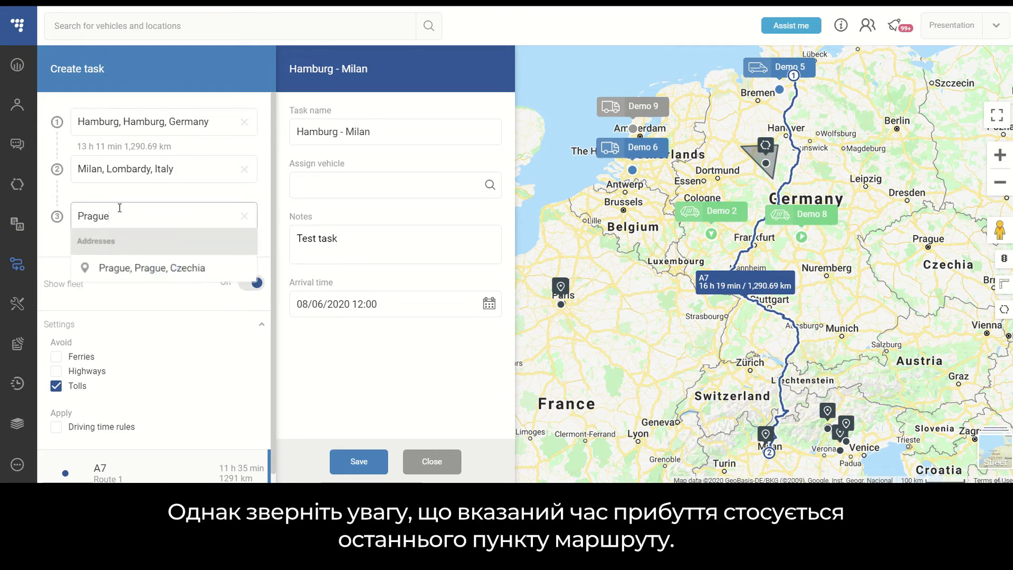
click(146, 271)
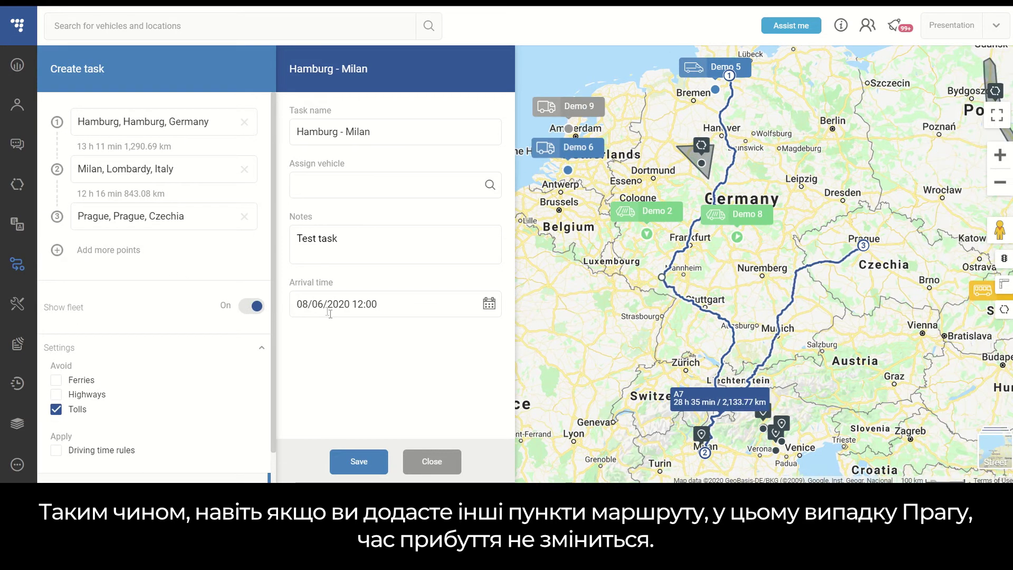
click(678, 404)
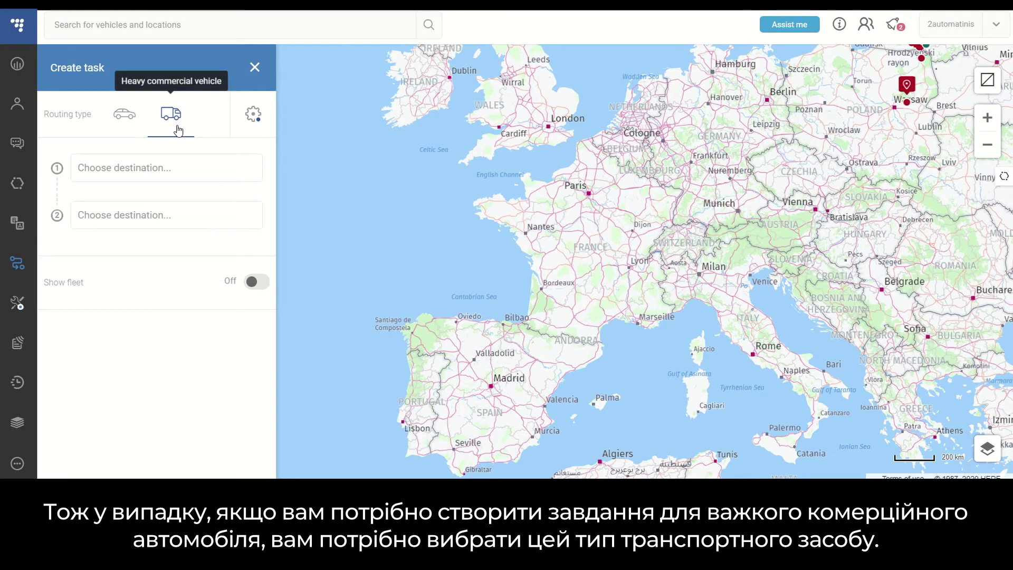
- Review the vehicle and routing parameters for the heavy commercial vehicle type, including Stick to the route, and save the settings
click(254, 114)
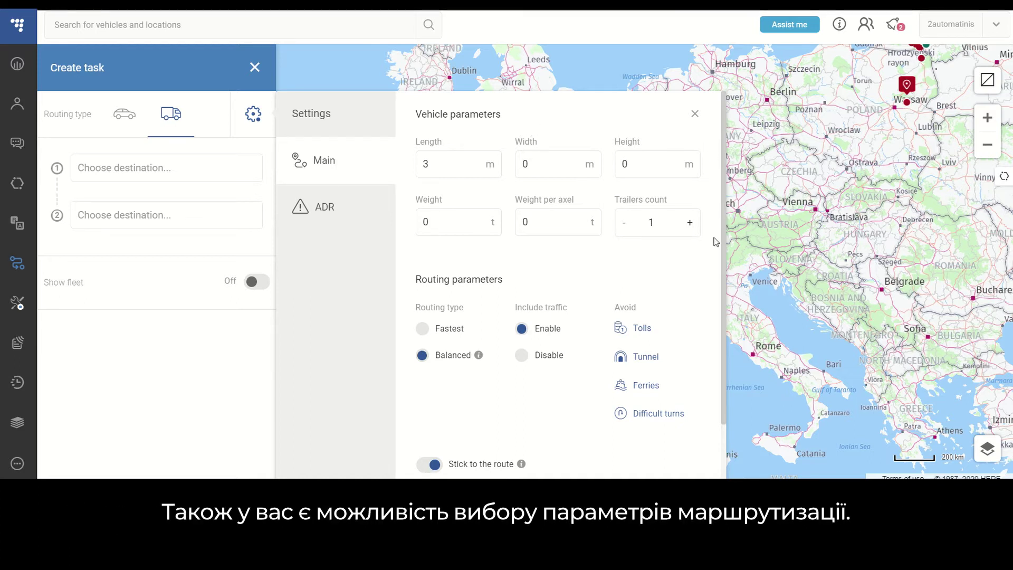
scroll(716, 242, down, 2)
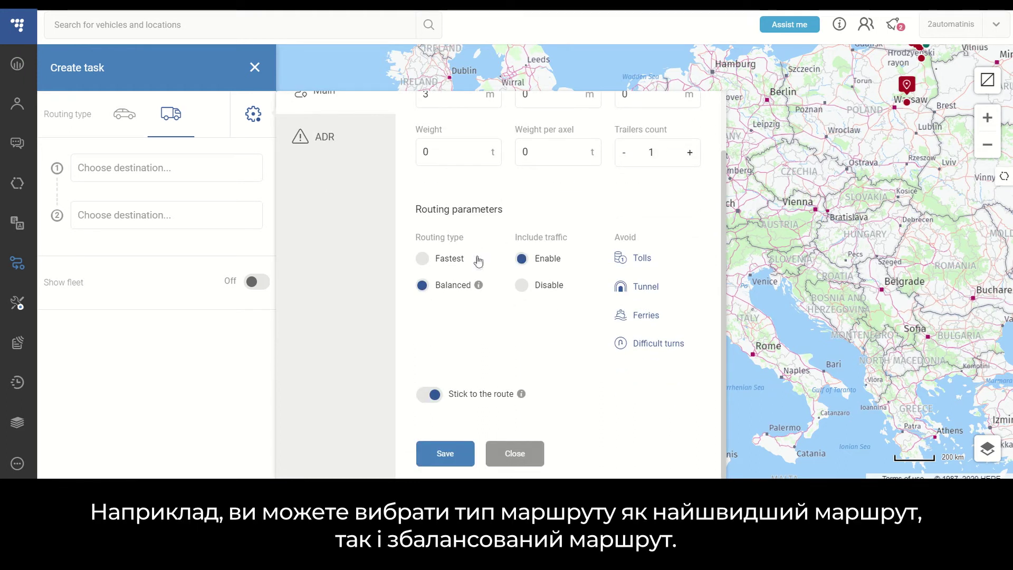
mouse_move(480, 274)
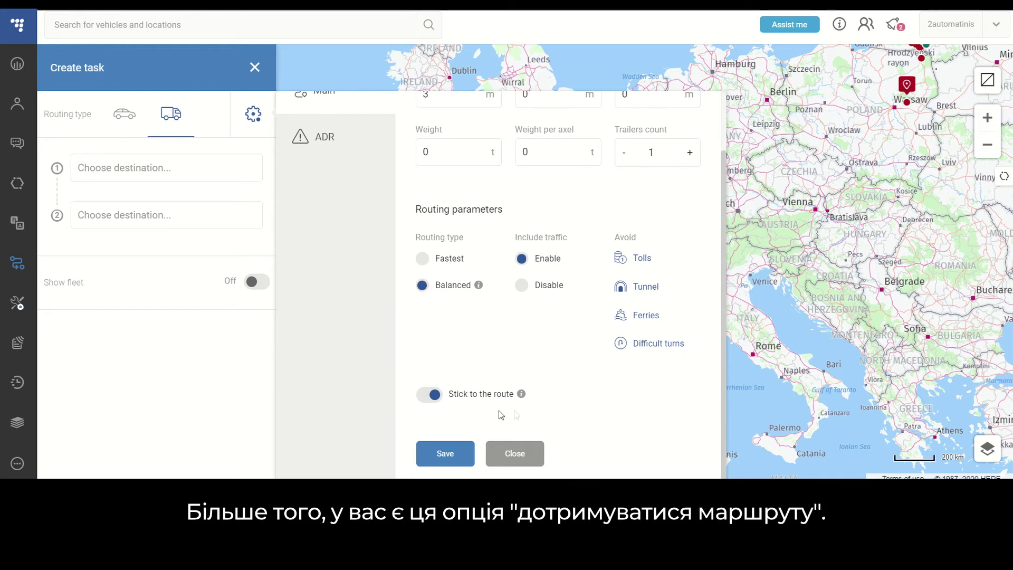
mouse_move(524, 401)
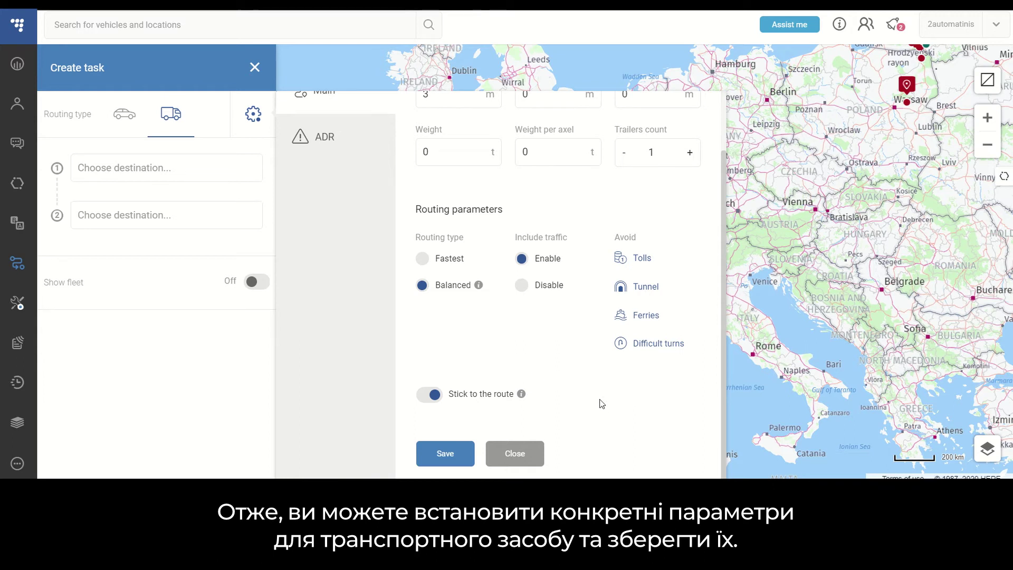
scroll(602, 404, up, 2)
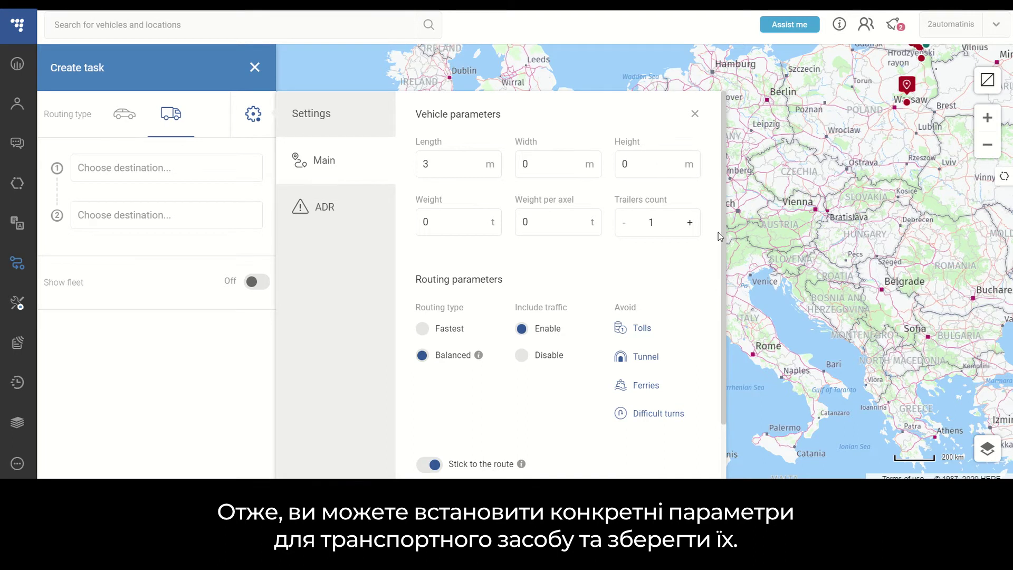
scroll(698, 338, down, 2)
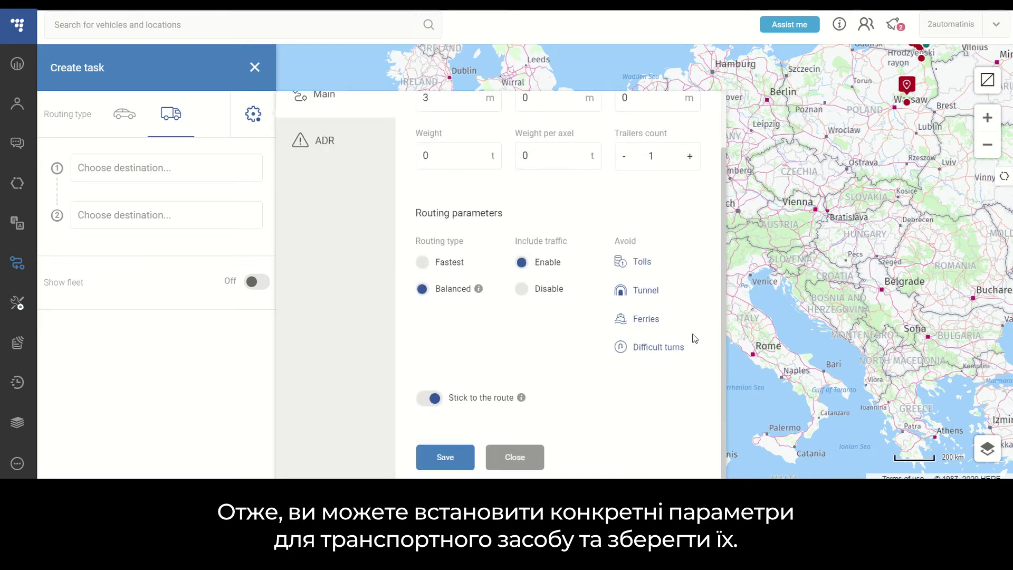
click(439, 461)
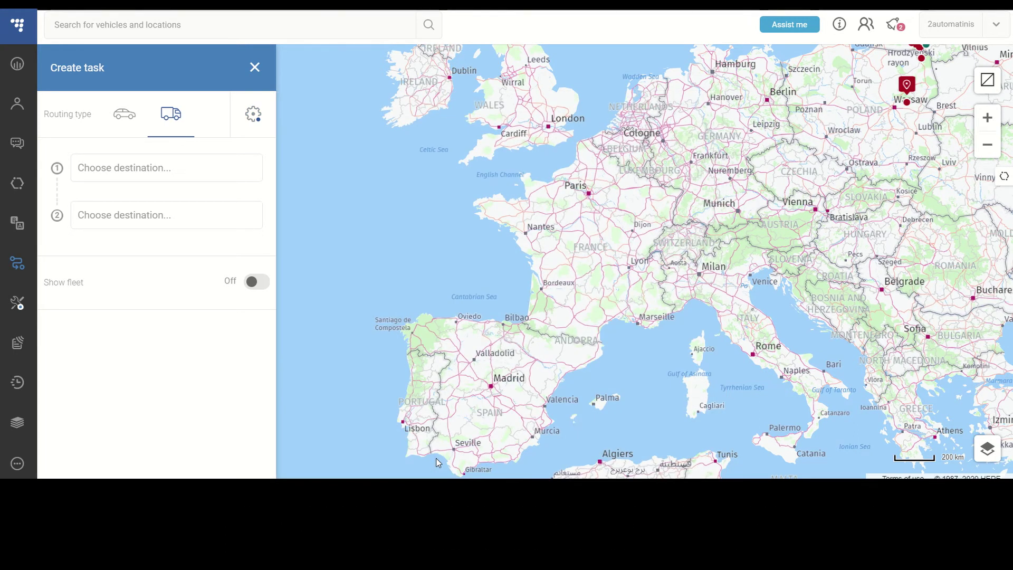
- Examine the hazardous materials and tunnel categories in the heavy commercial vehicle's ADR settings
click(255, 115)
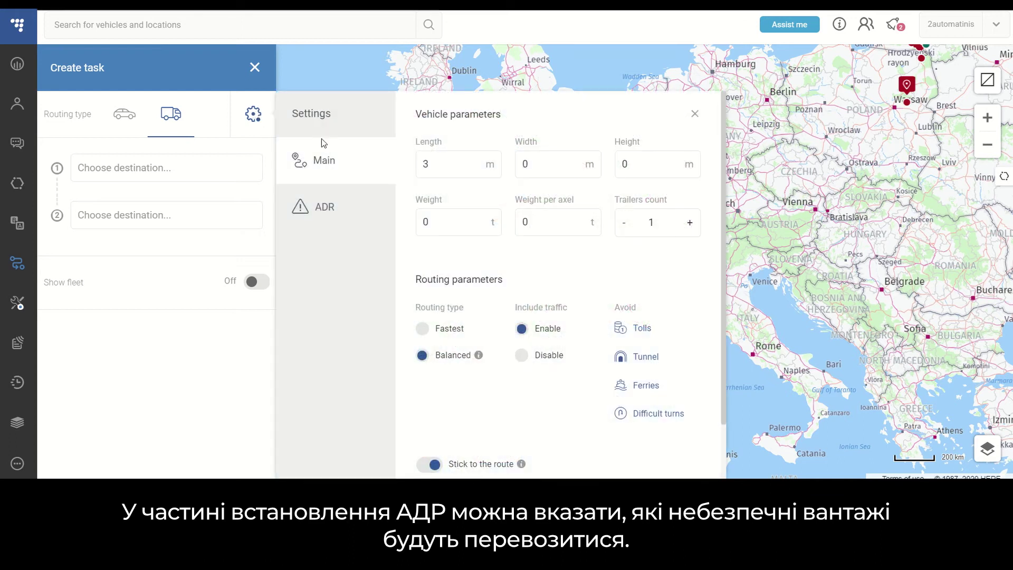
click(329, 210)
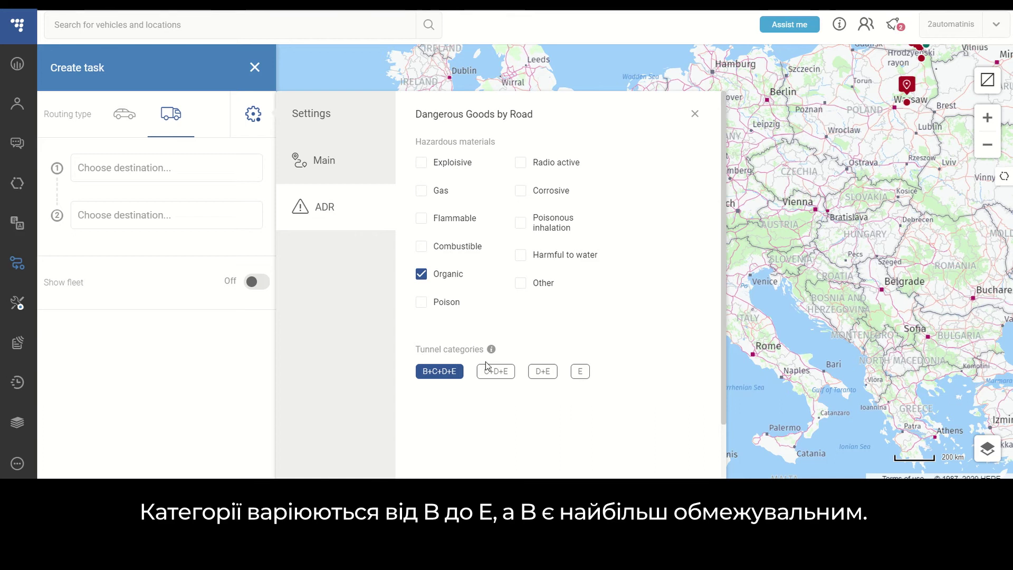
mouse_move(490, 352)
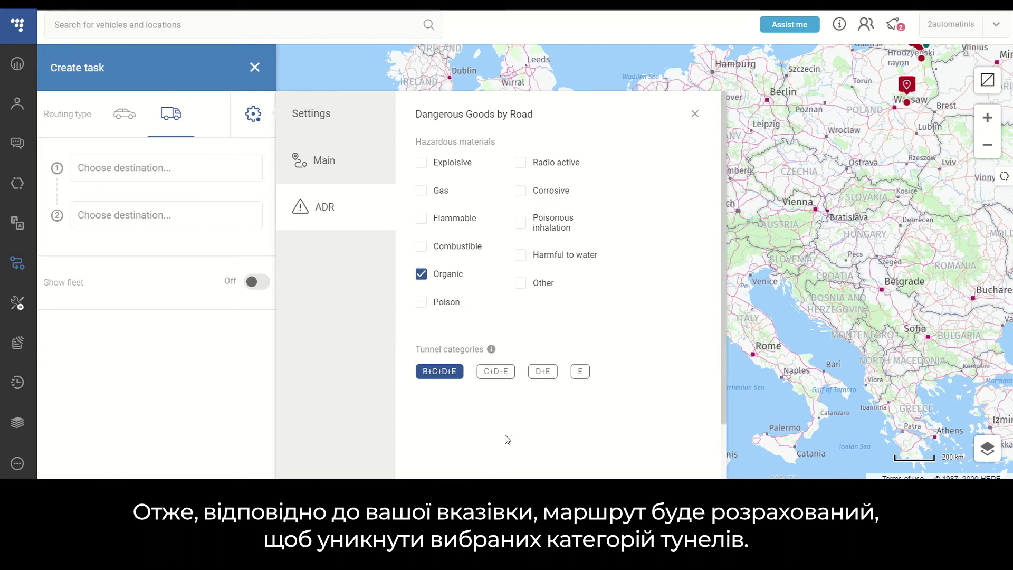
- Recheck the Main vehicle and routing parameters, and return to the end of the ADR settings
click(354, 166)
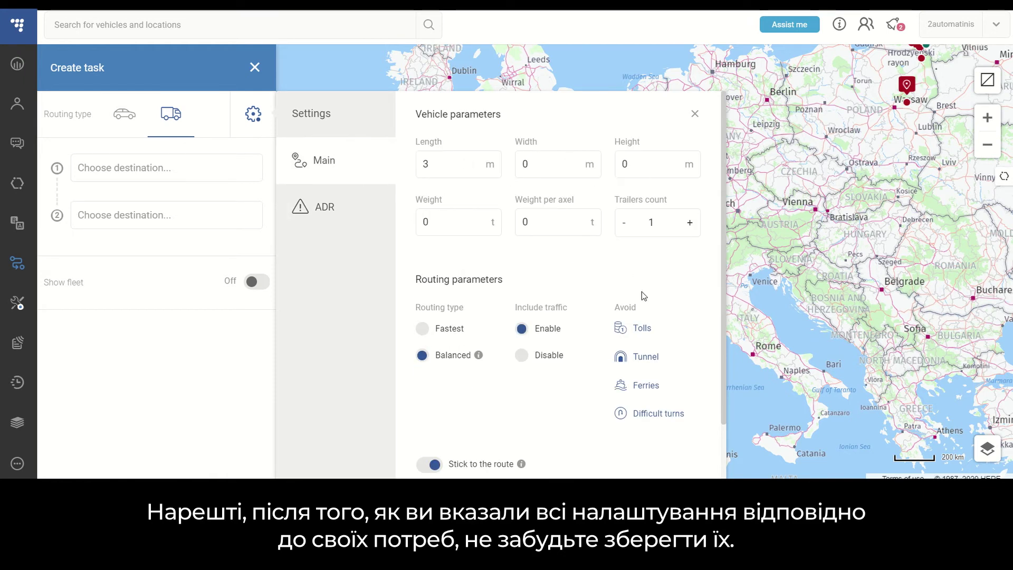
scroll(641, 291, down, 2)
scroll(568, 250, up, 2)
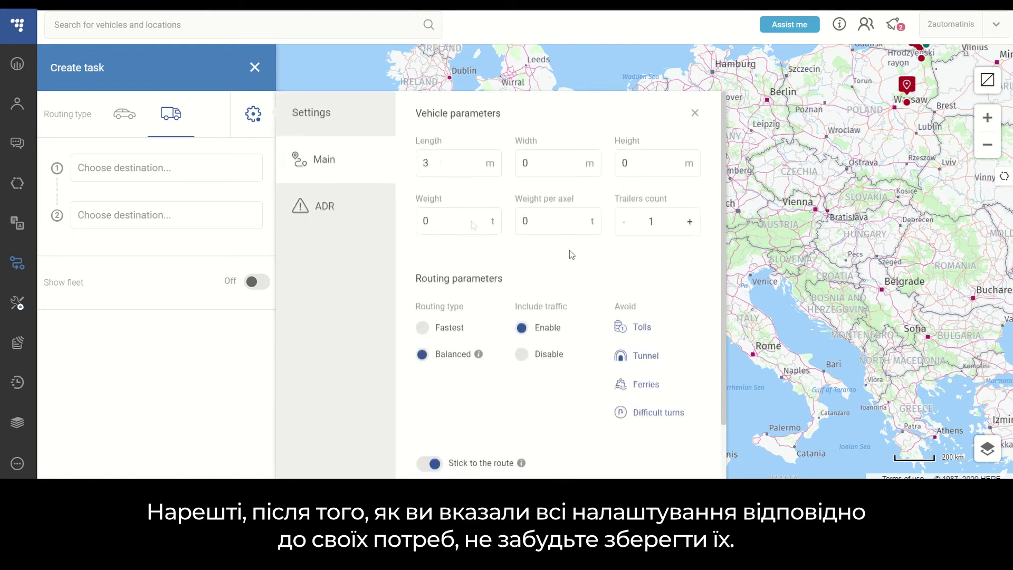
click(351, 210)
scroll(686, 237, down, 2)
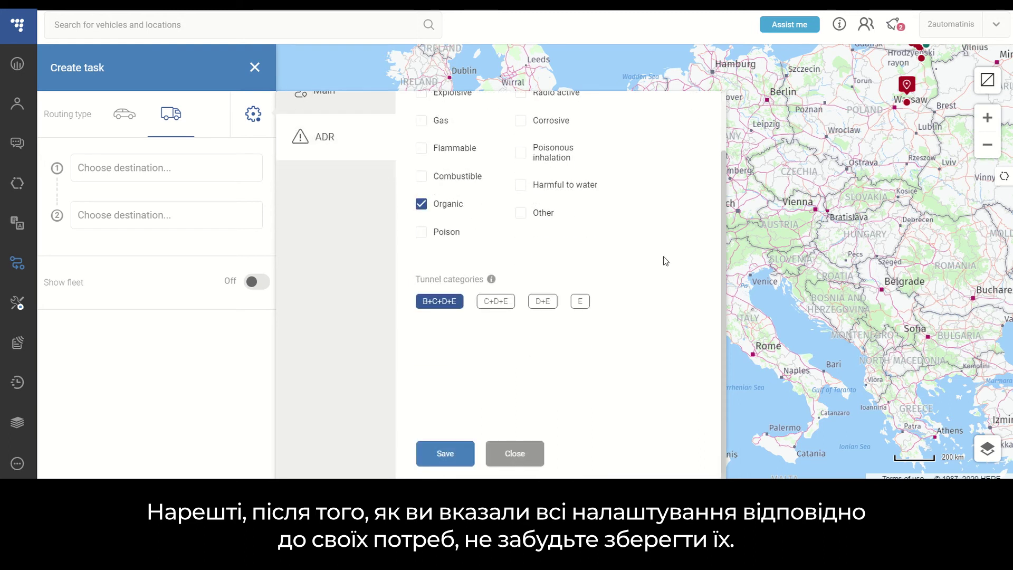
- Save the heavy commercial vehicle settings and create a route for that vehicle type from Hamburg, Germany to Milan, Lombardy, Italy
click(456, 455)
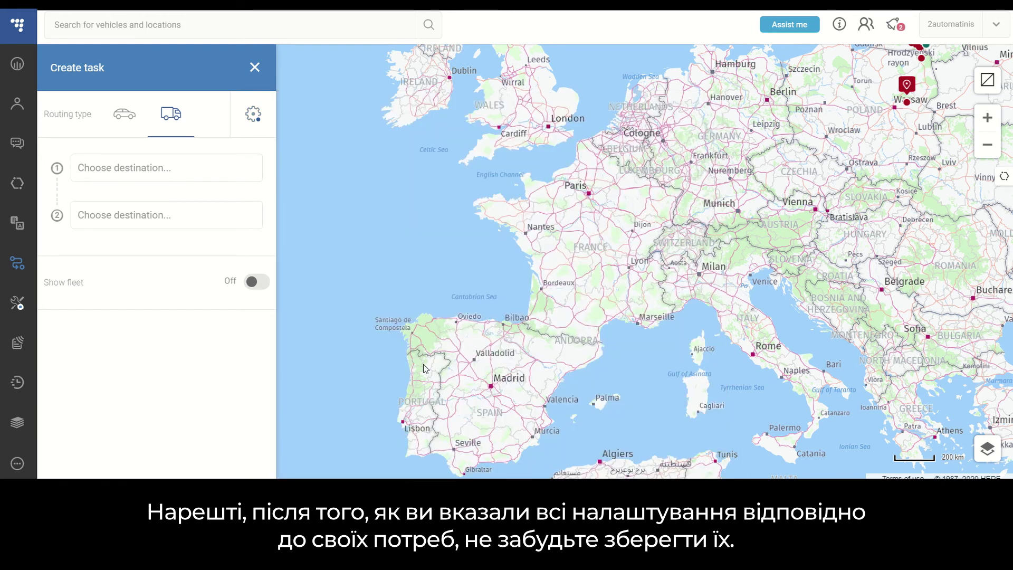
click(210, 175)
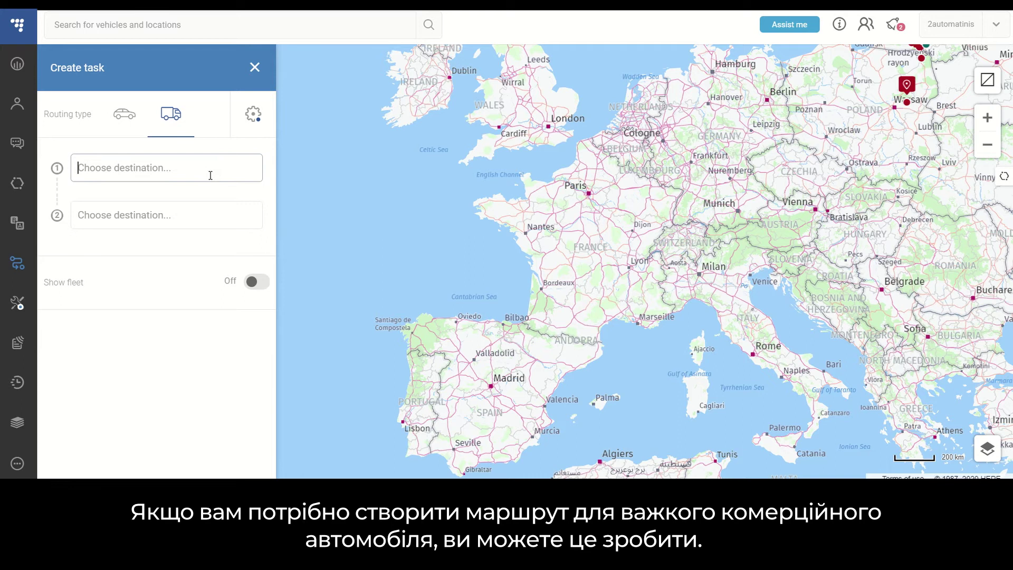
text(Hamburg)
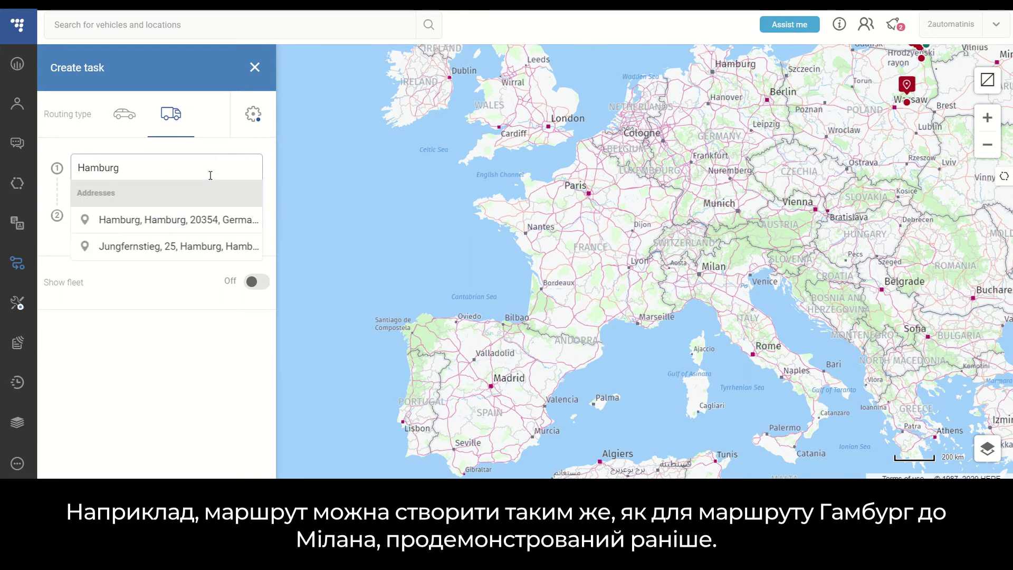
click(205, 225)
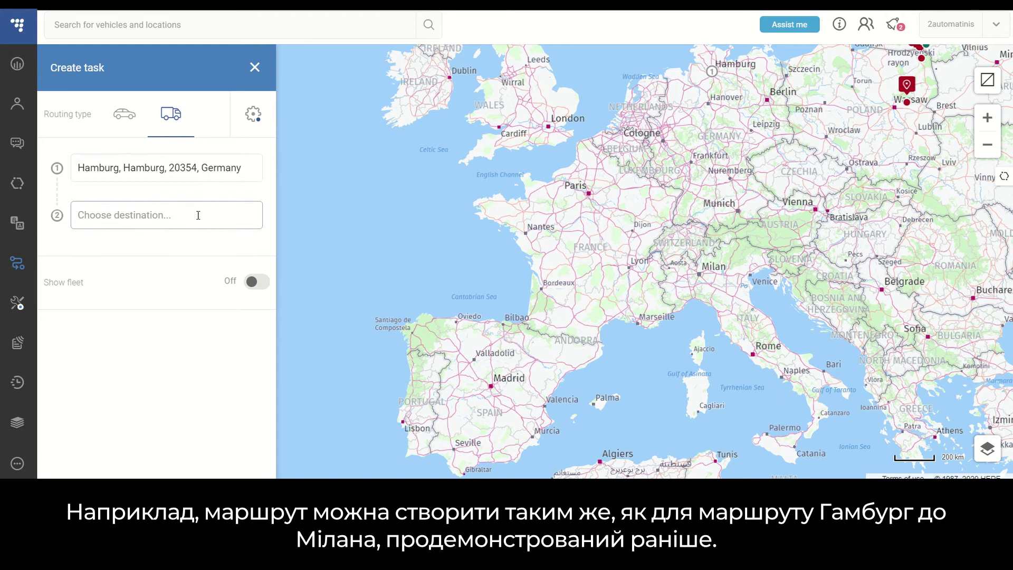
text(Milan)
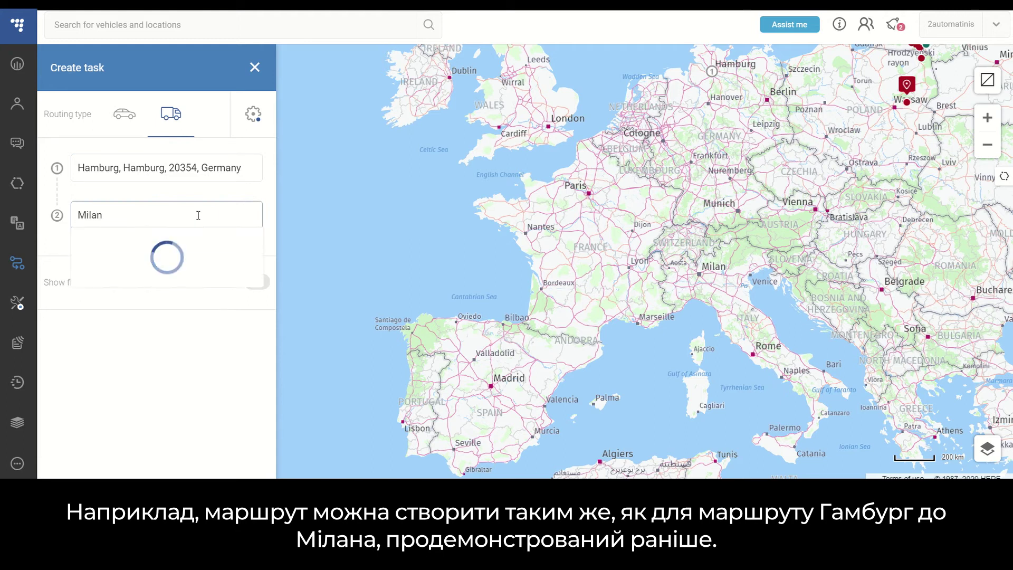
click(200, 265)
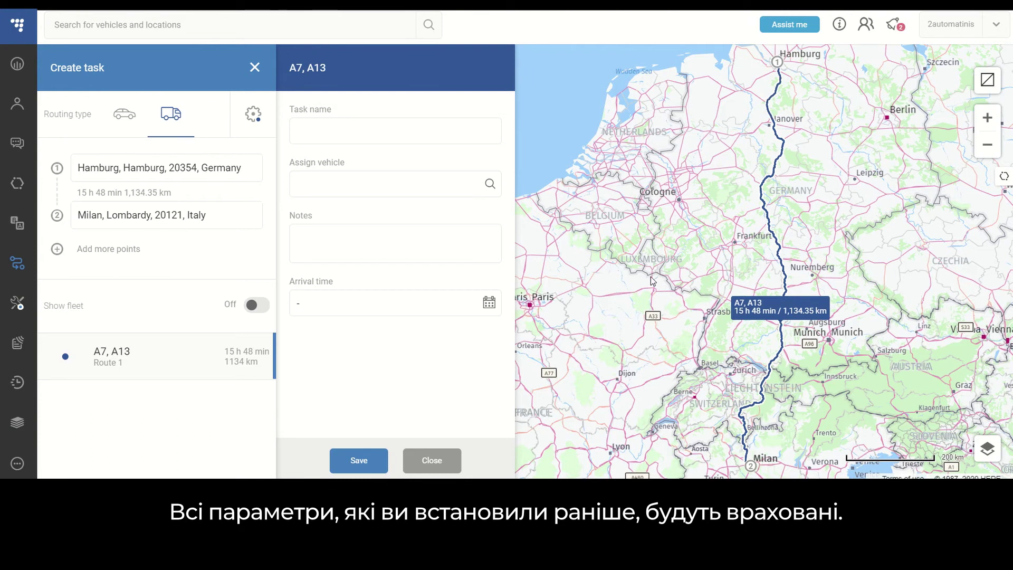
mouse_move(818, 315)
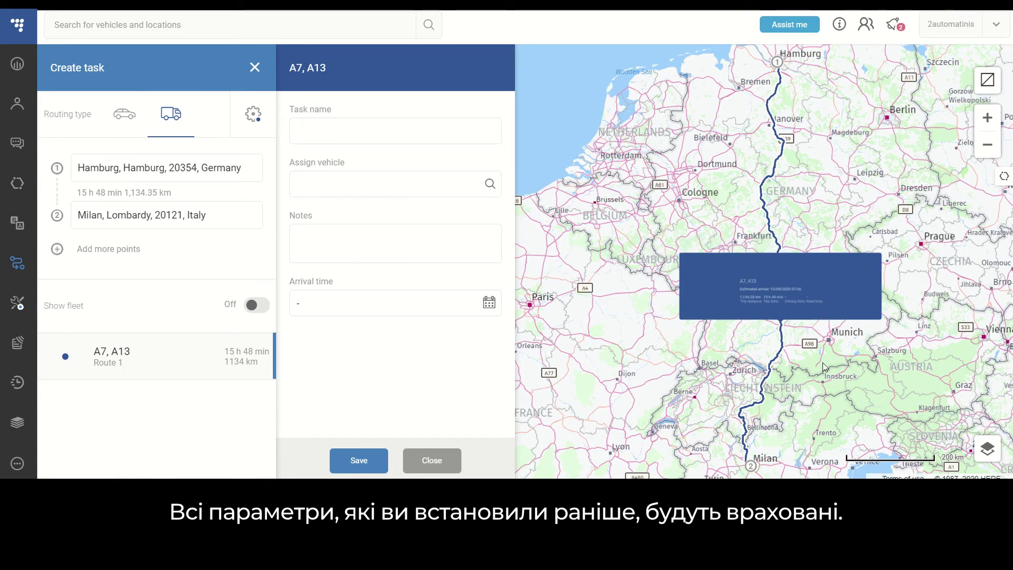
mouse_move(752, 472)
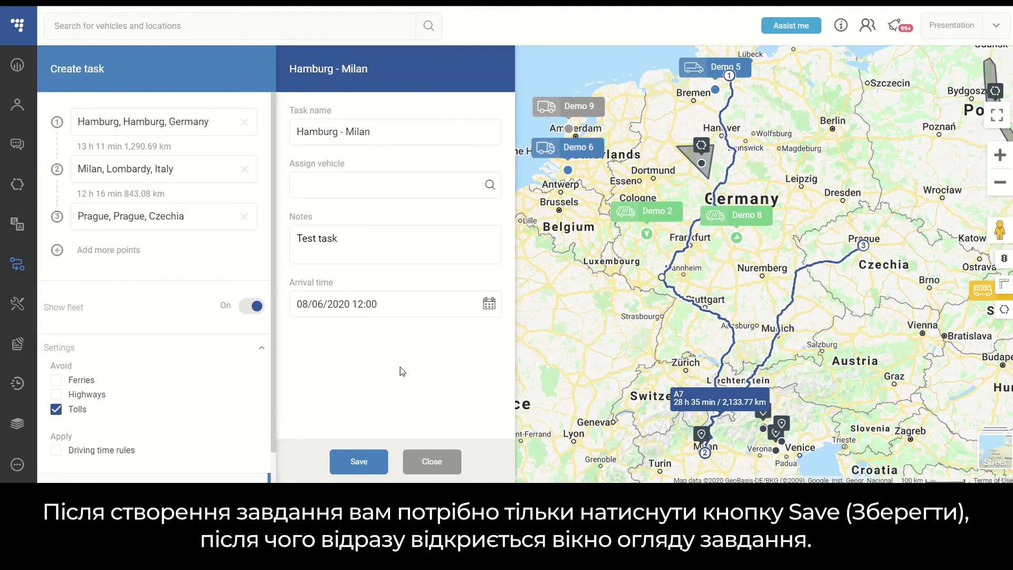
- Save the Hamburg - Milan task and filter the task list to show only tasks with the New status
click(359, 462)
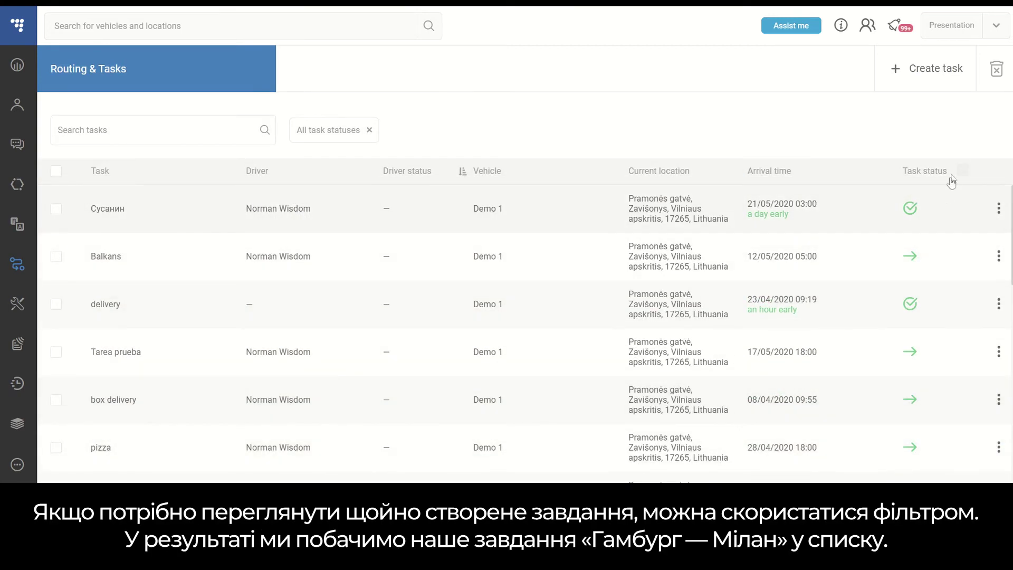
click(962, 172)
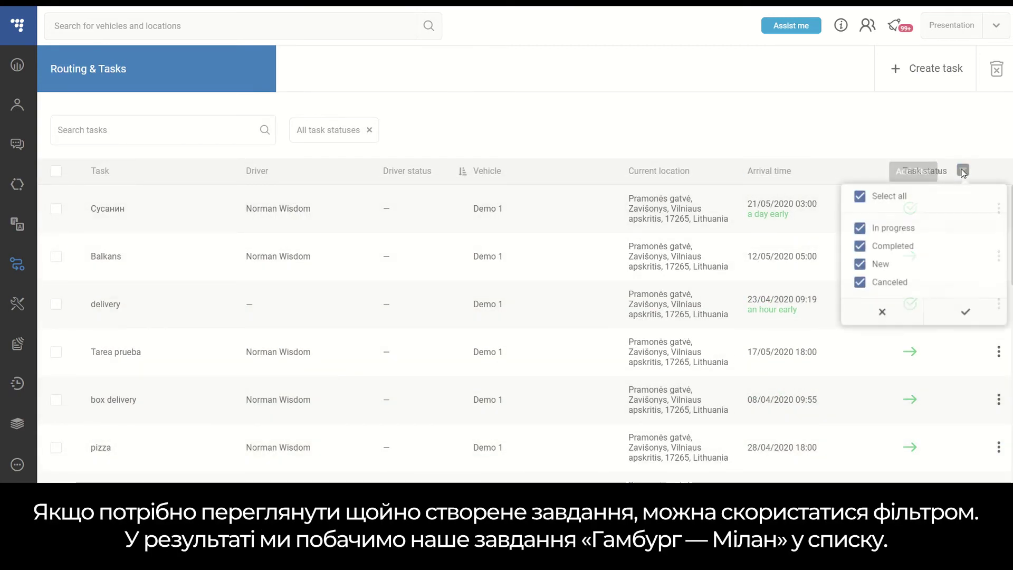
click(860, 197)
click(860, 265)
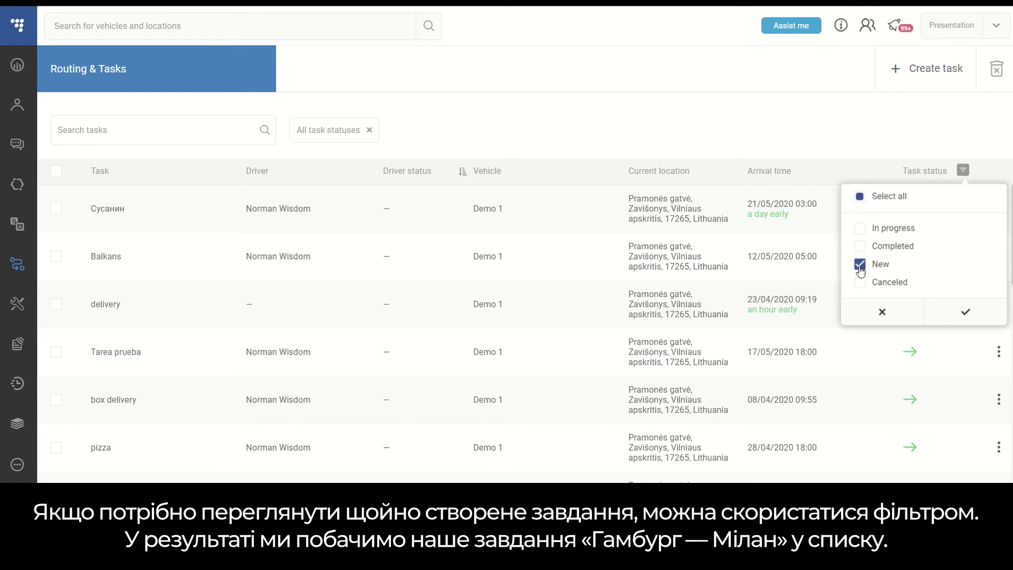
click(964, 312)
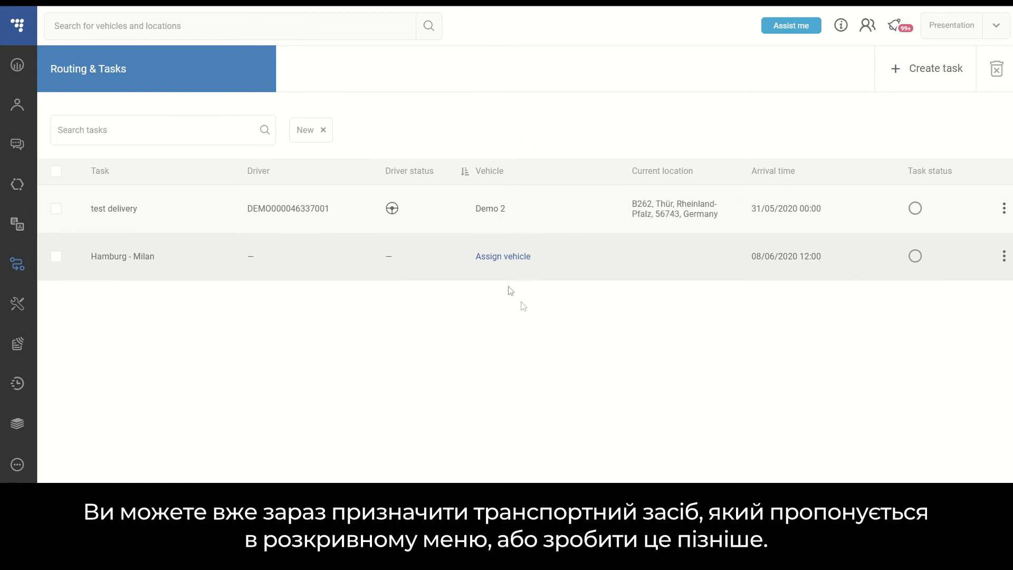
- Assign the vehicle Demo 2 to the Hamburg - Milan task and open its Task Summary
click(521, 257)
click(429, 270)
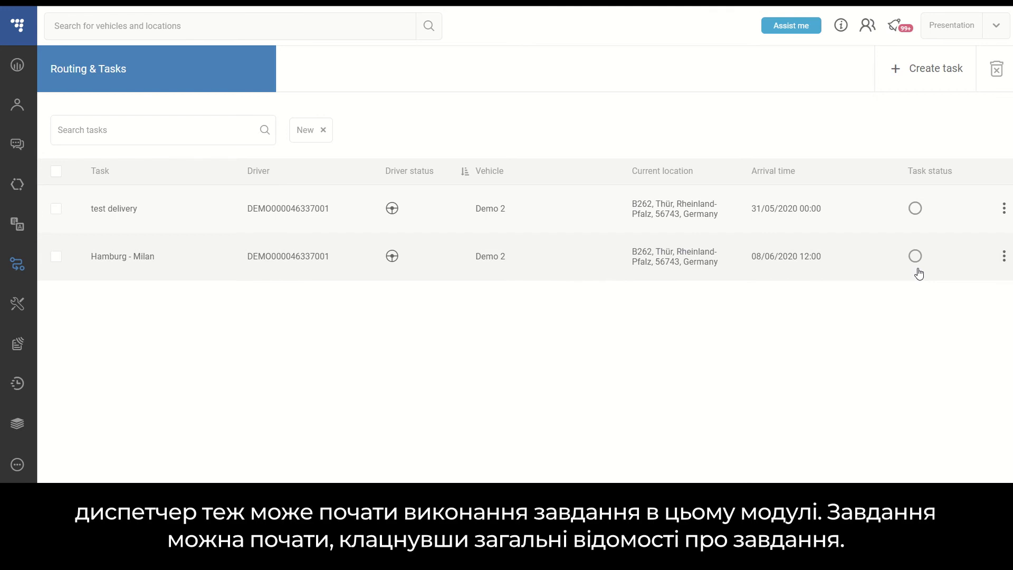
click(1004, 256)
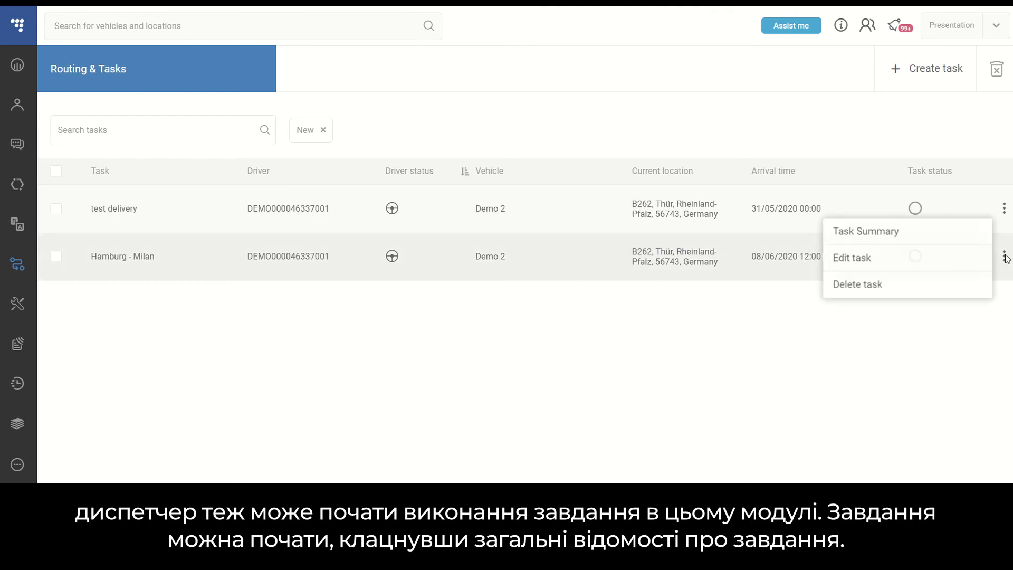
click(919, 243)
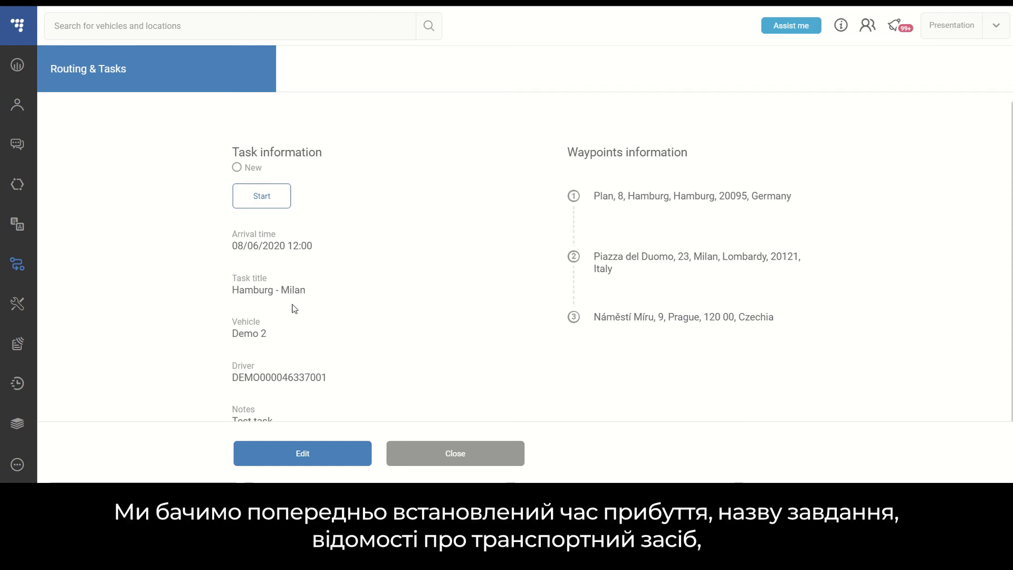
- Review the Hamburg - Milan task information down to the notes and start the task
scroll(418, 340, down, 1)
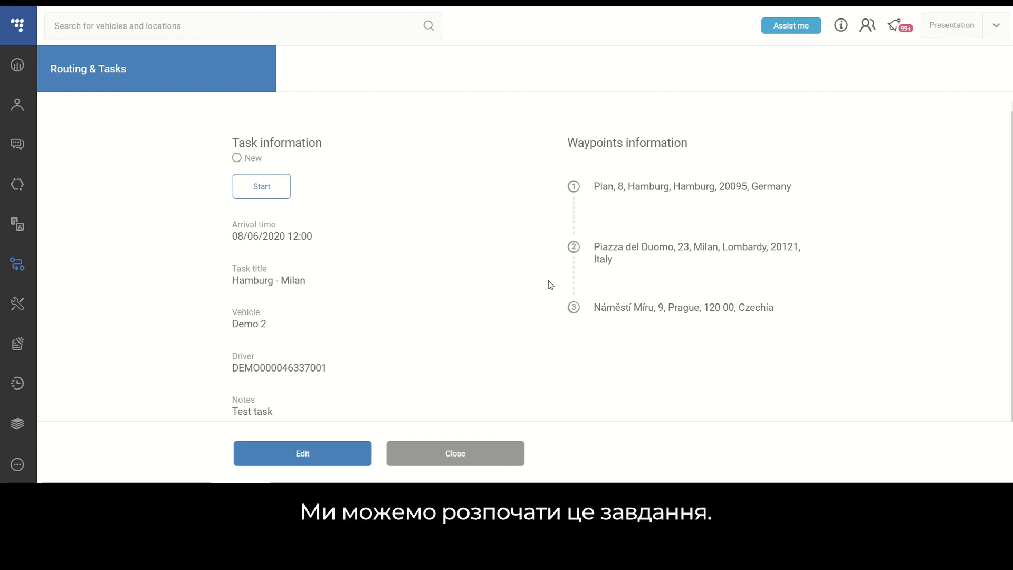
click(272, 187)
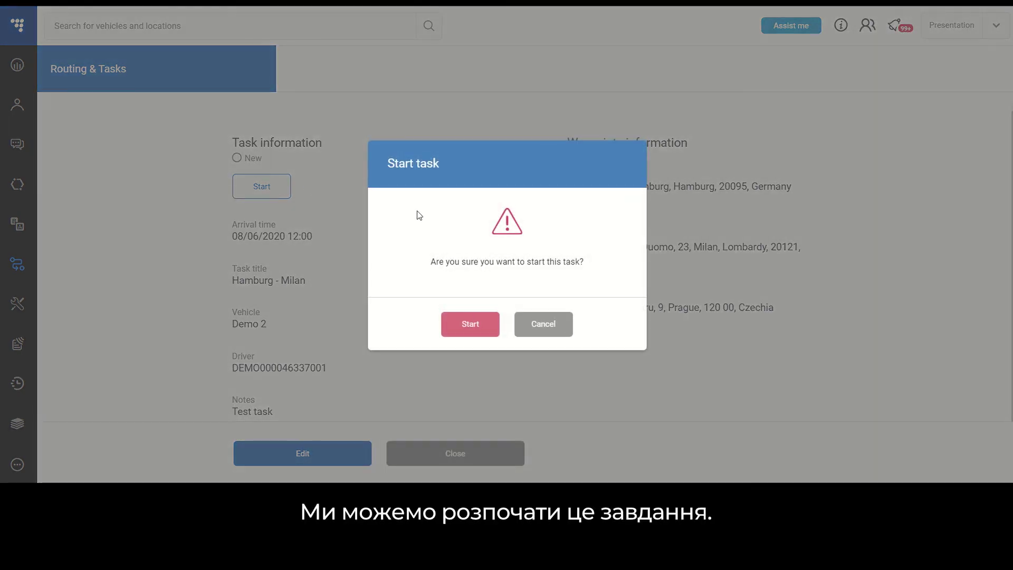
click(465, 325)
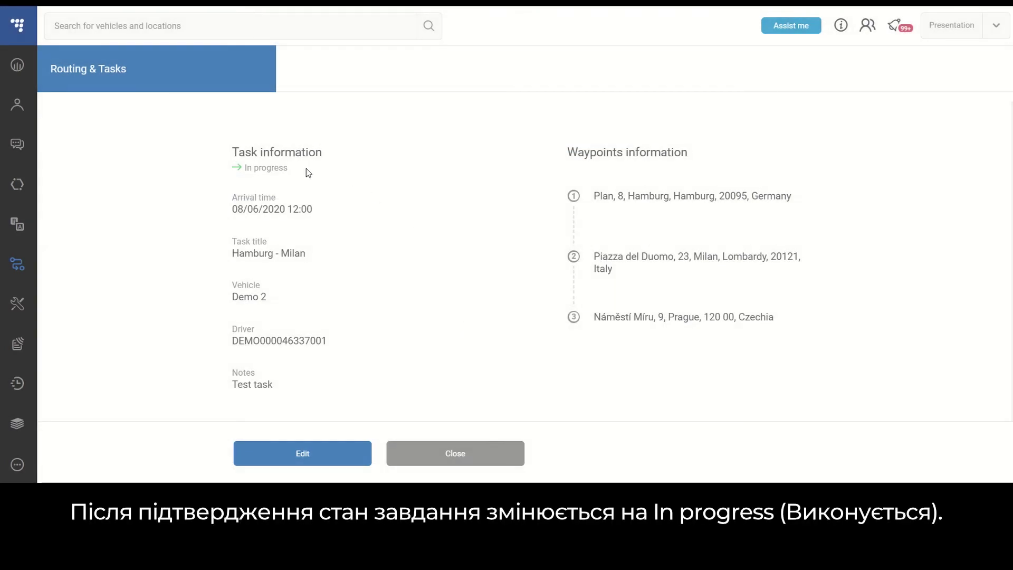
- Mark the first waypoint, in Hamburg, as completed and open the task for editing
click(854, 202)
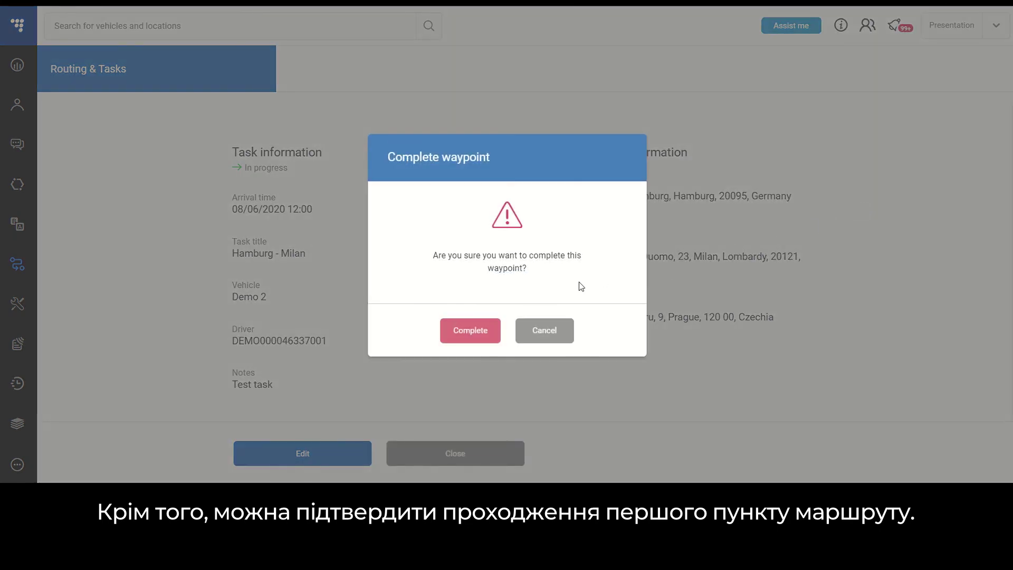
click(467, 331)
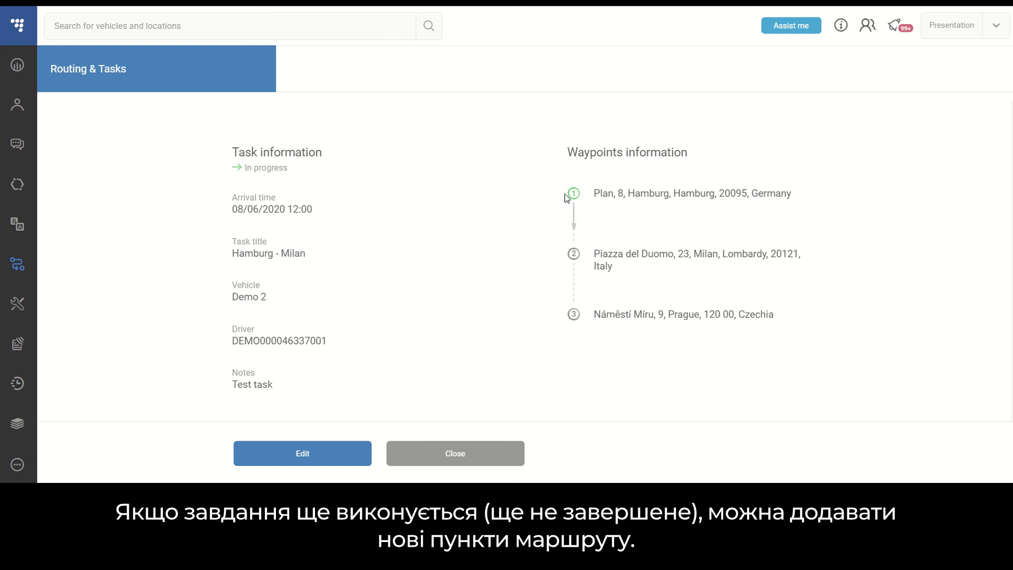
click(293, 449)
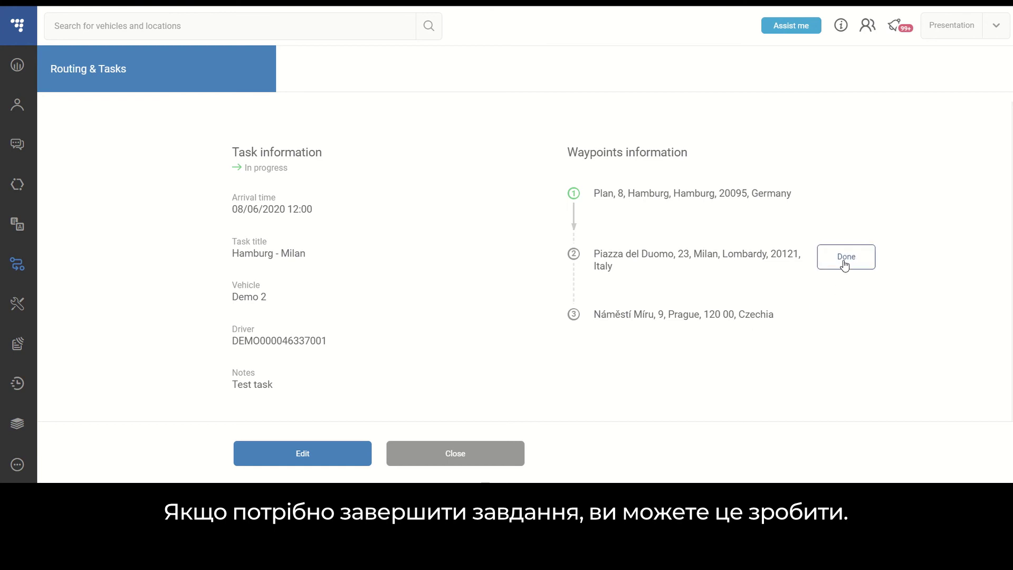
- Complete the Milan and Prague waypoints to finish the whole task, and return to the task list
click(844, 257)
click(462, 337)
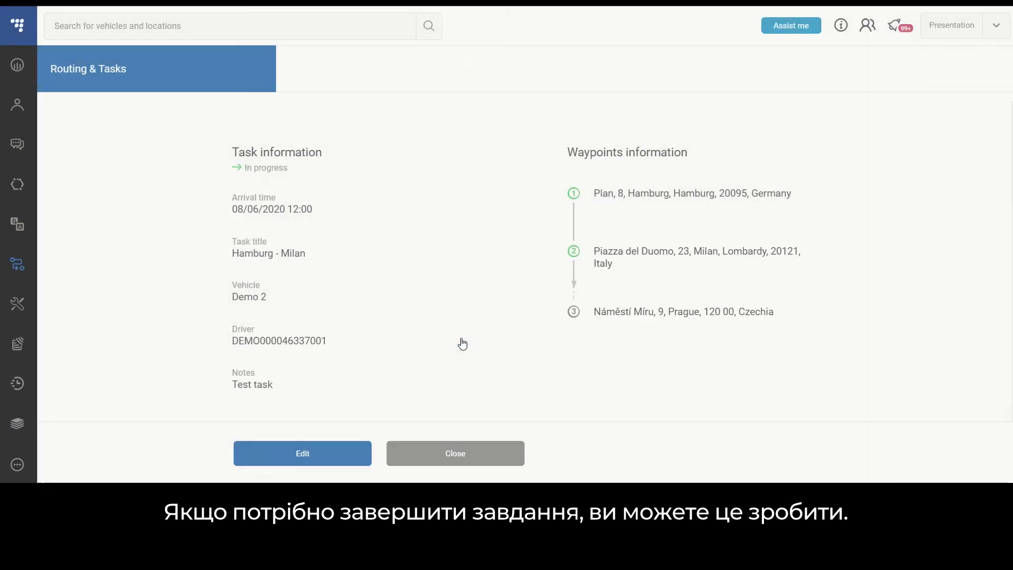
click(841, 313)
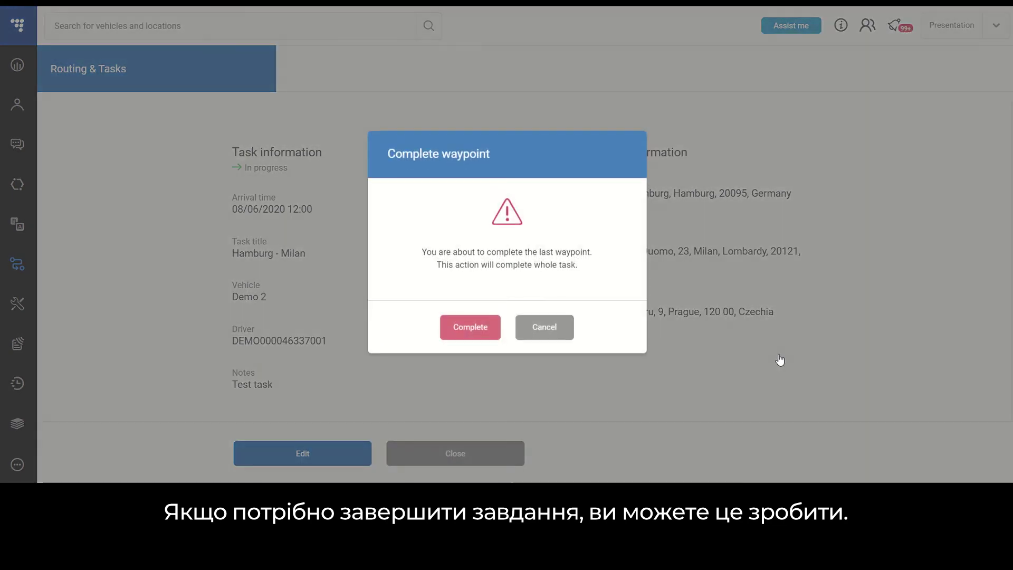
click(477, 340)
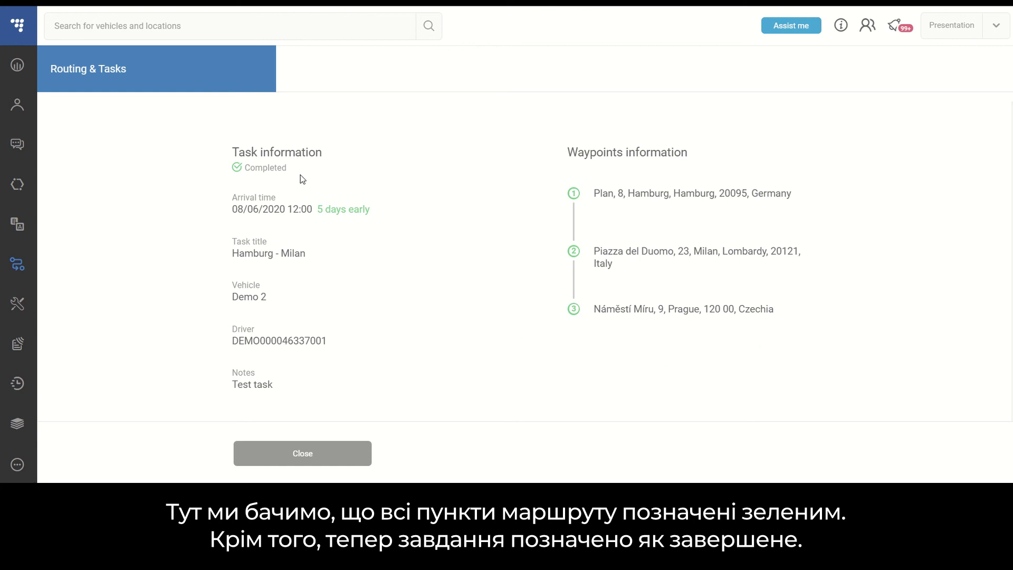
click(328, 463)
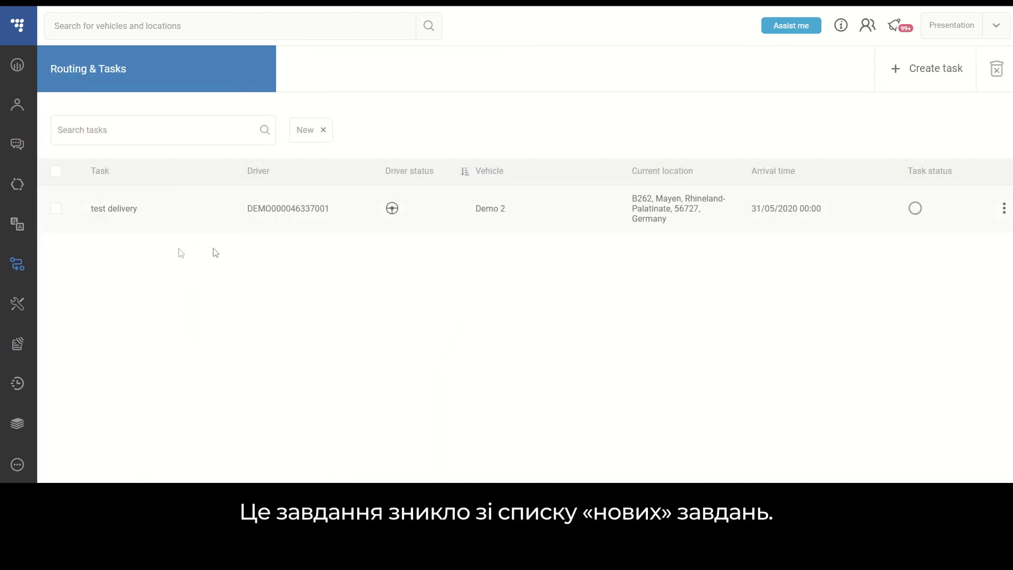
- Set the task status filter to all statuses and search the tasks for "Hamburg"
click(969, 170)
click(864, 202)
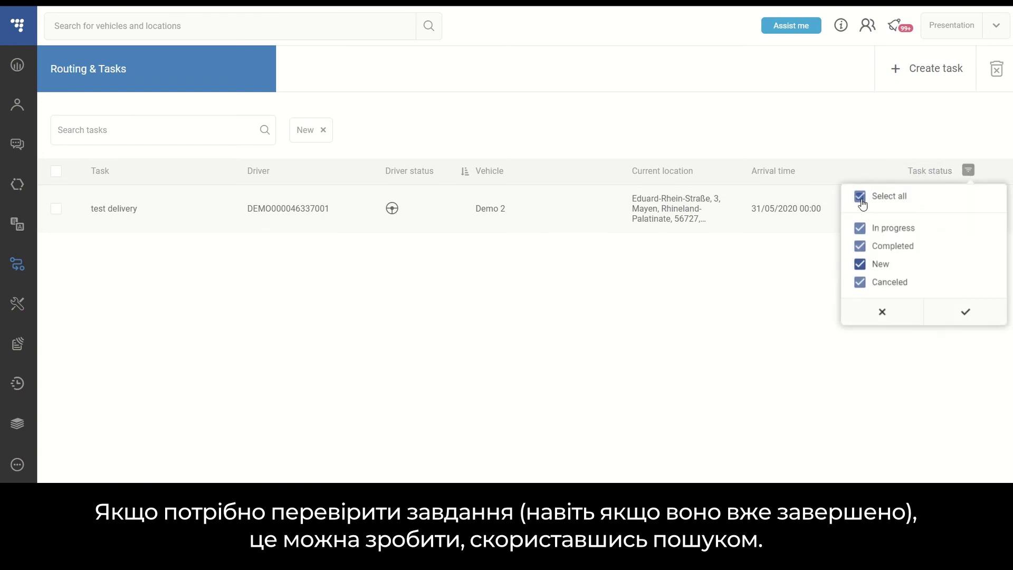
click(966, 315)
click(188, 132)
text(Hamburg)
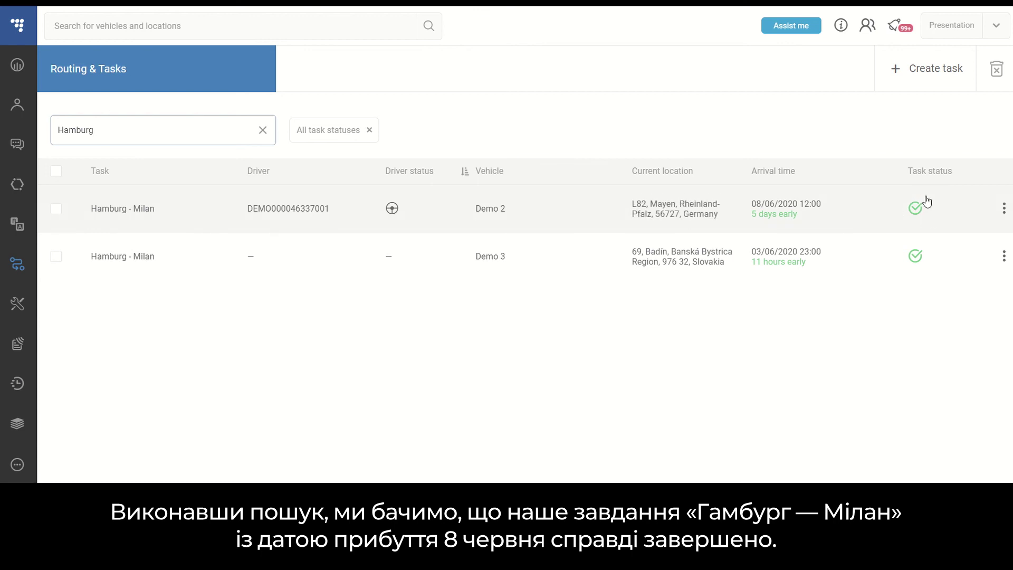
- Clear the task search text and remove the task status filter
drag(109, 130, 21, 138)
key(BackSpace)
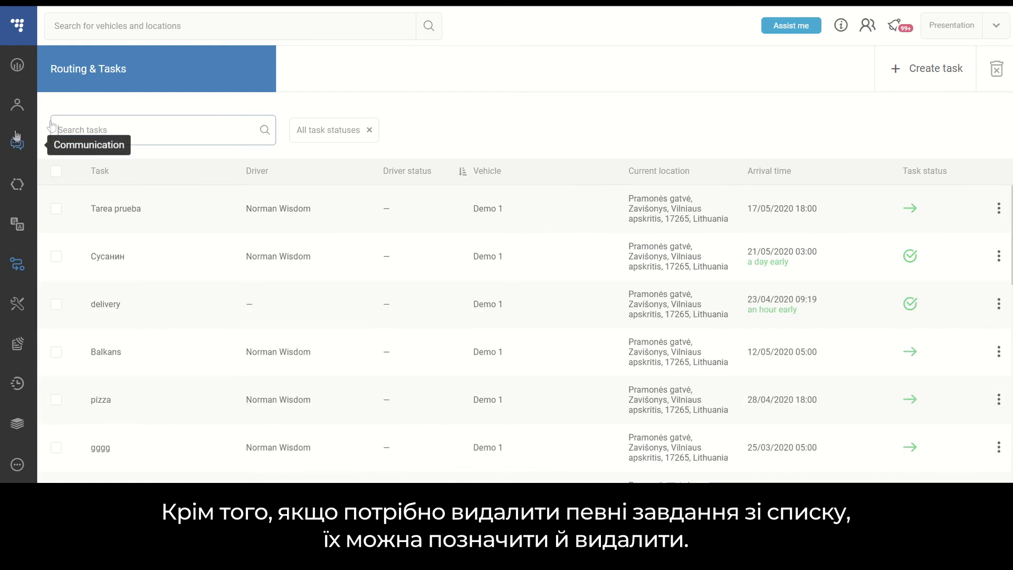
click(369, 131)
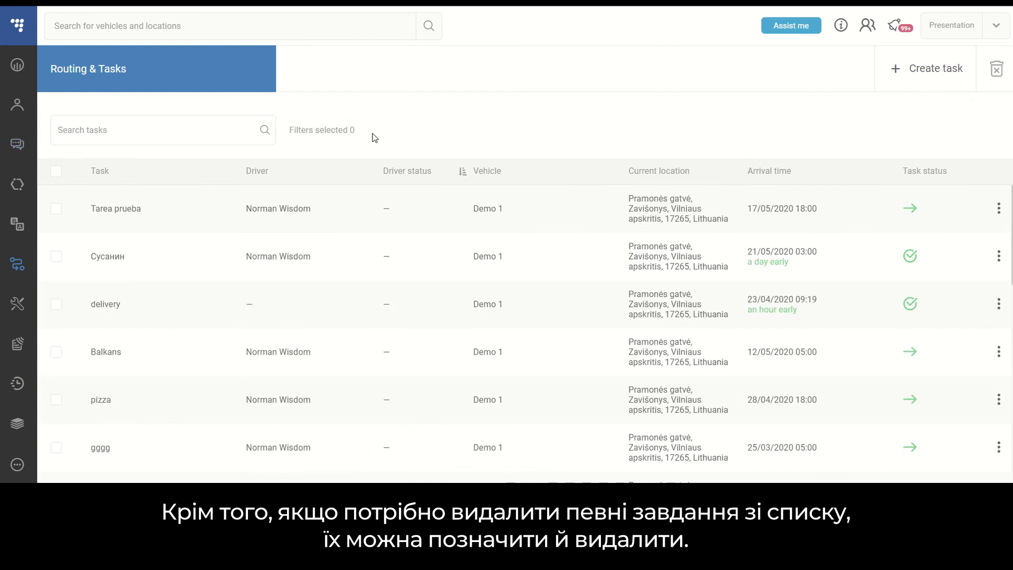
click(57, 211)
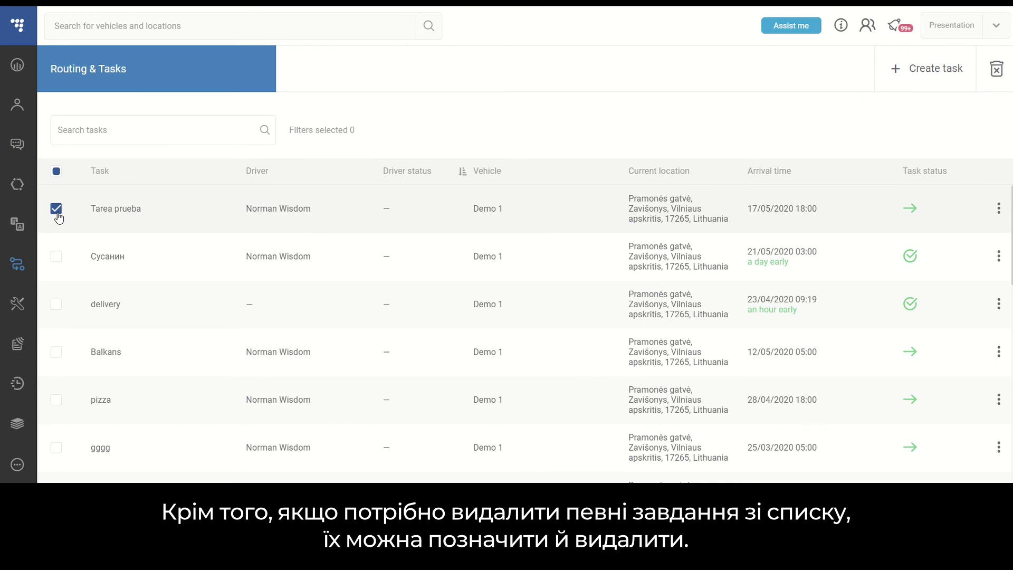
click(996, 69)
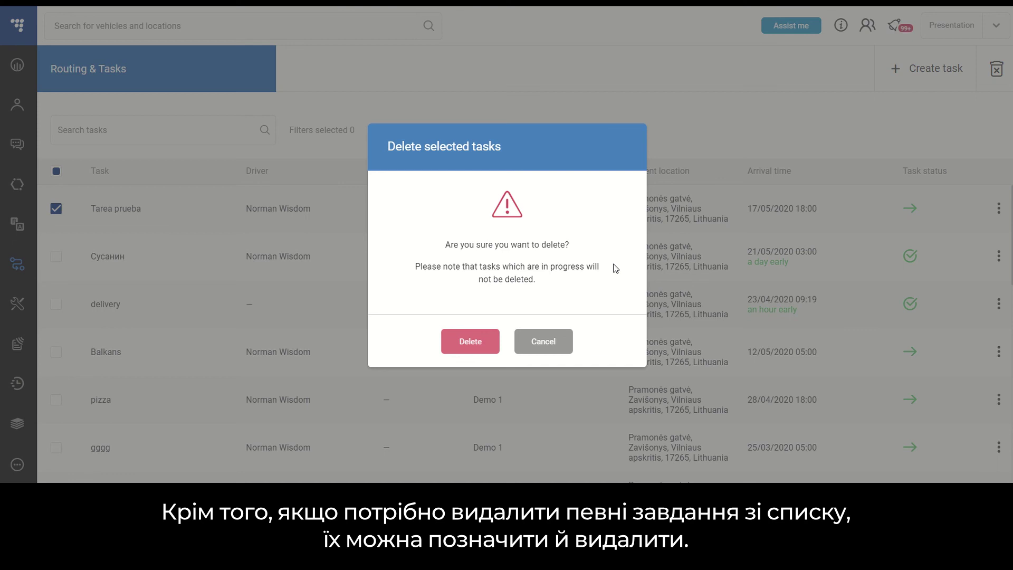
click(543, 341)
click(53, 211)
- Delete the completed task "Сусанин" from the task list
click(57, 258)
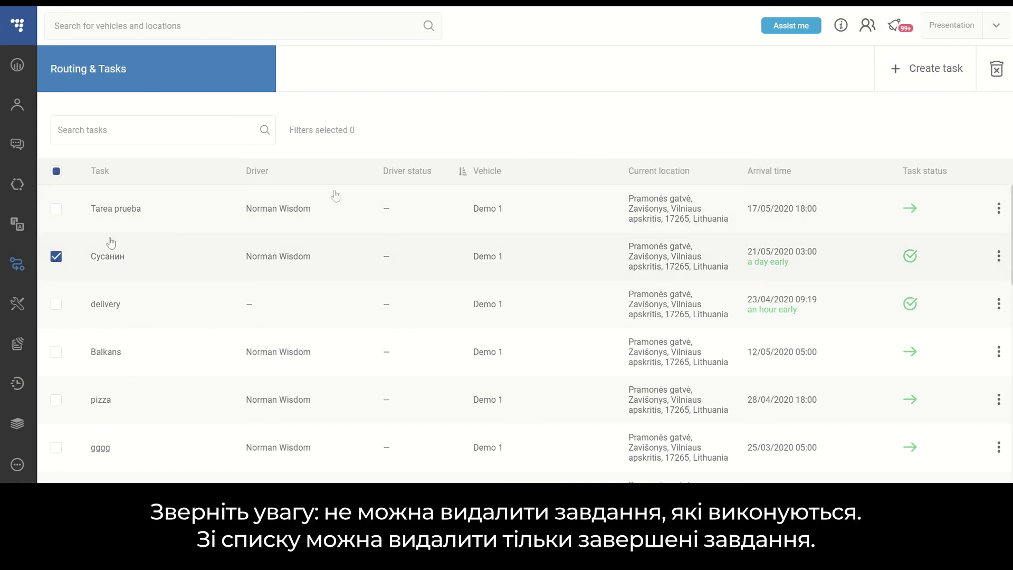
click(998, 71)
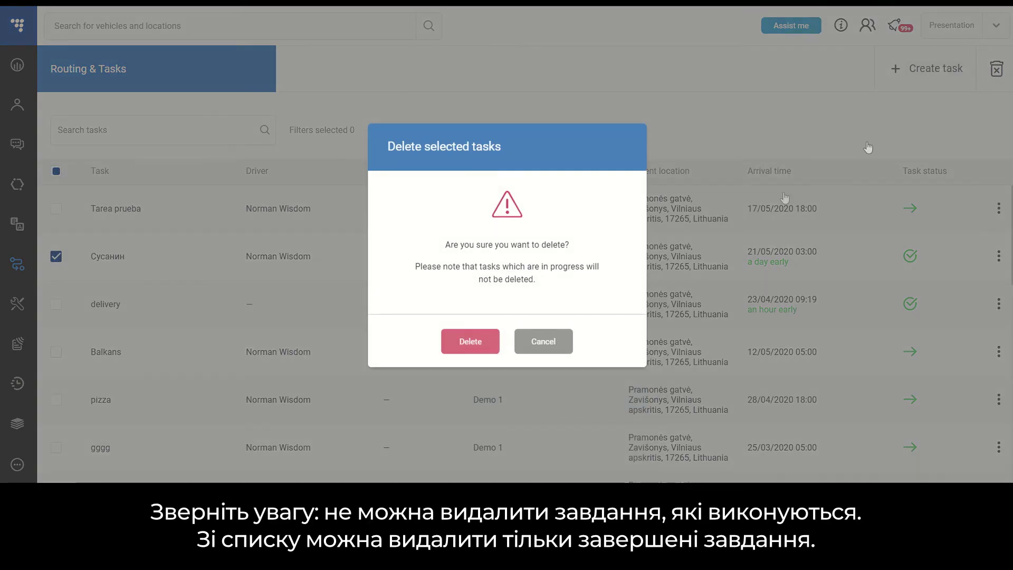
click(470, 344)
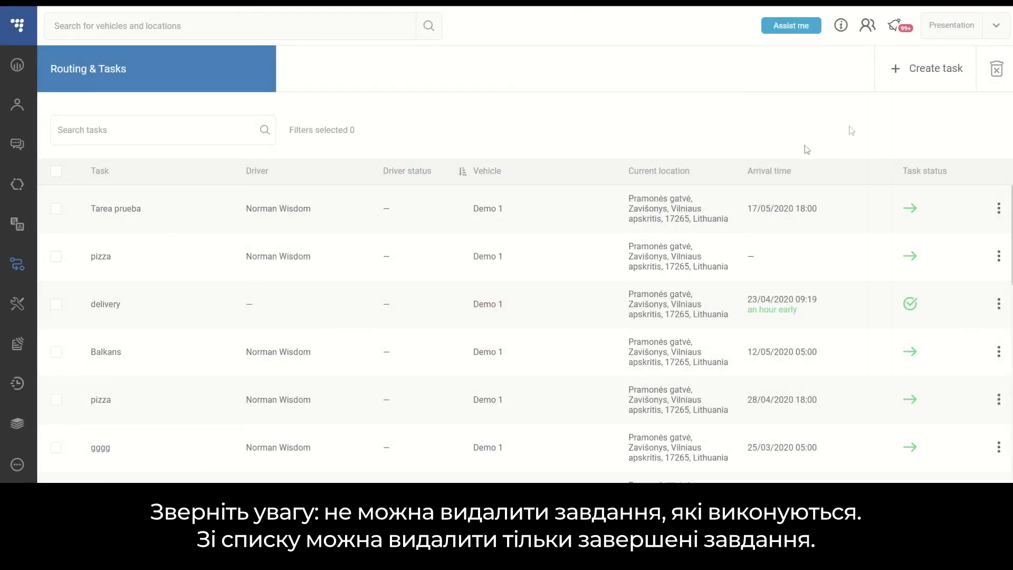